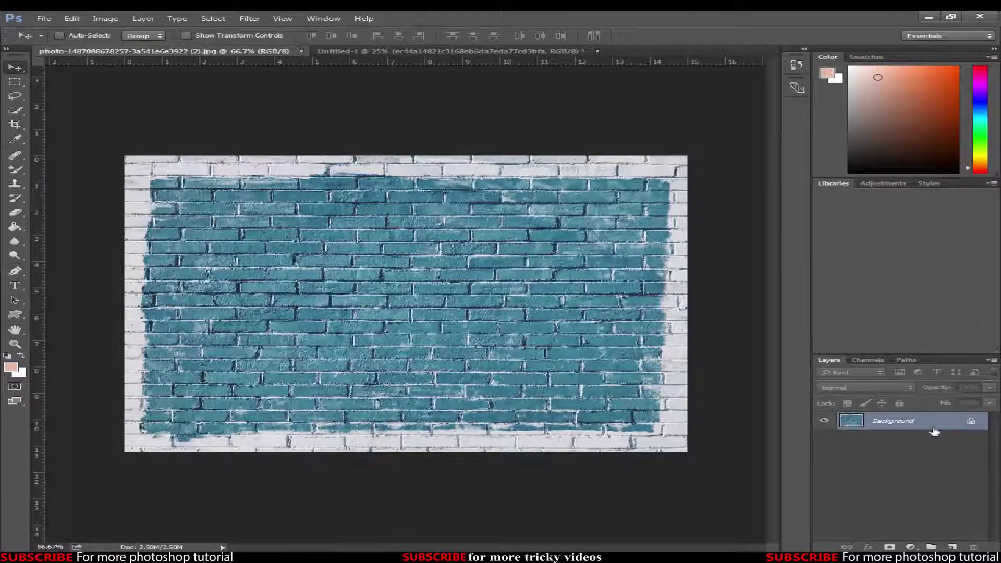
Step: Duplicate the Background layer of the brick wall photo, keeping the name Background copy
right_click(933, 431)
left_click(854, 443)
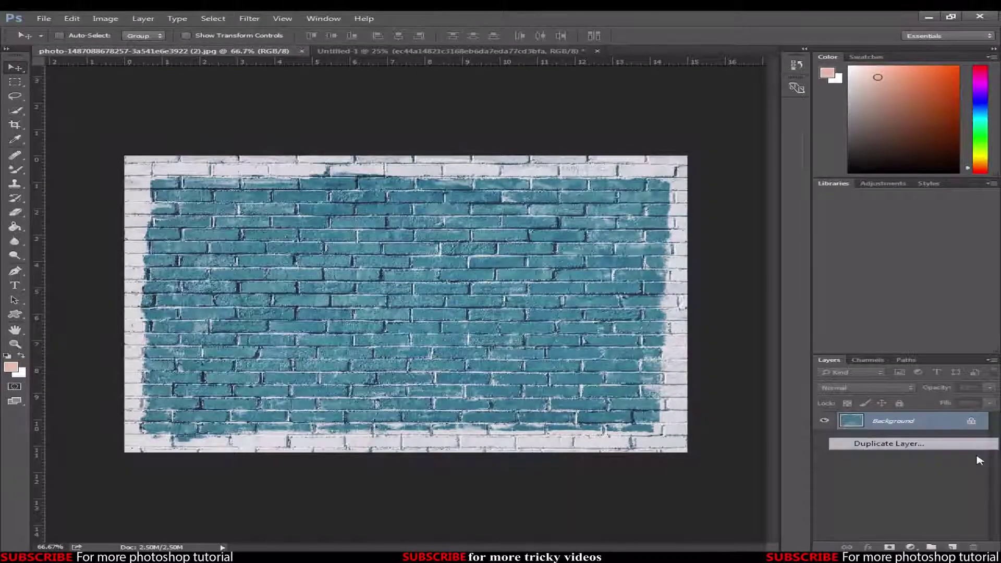
left_click(631, 182)
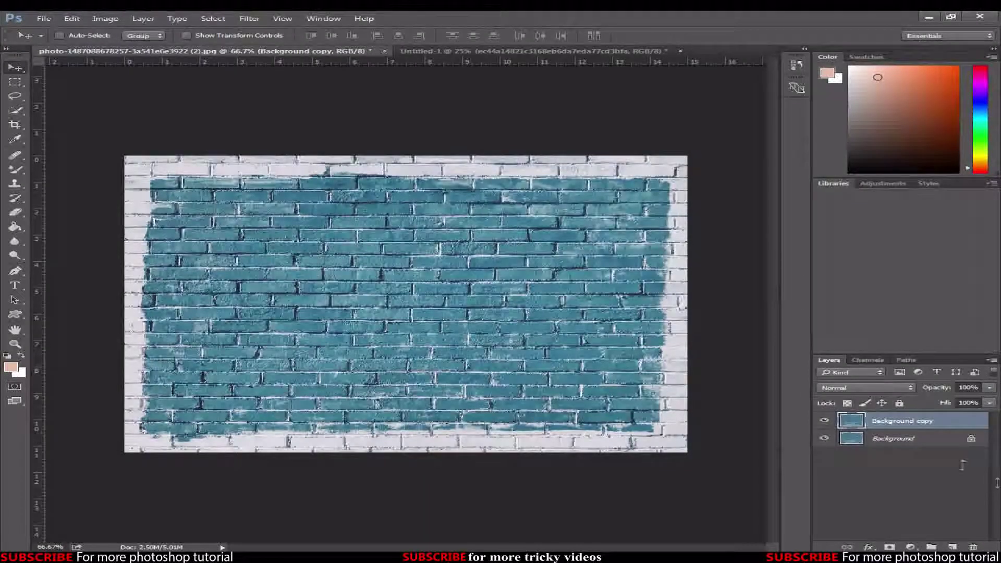
Step: Bring the painted portrait from the Untitled-1 document into the brick wall document and position it over the wall
left_click(615, 50)
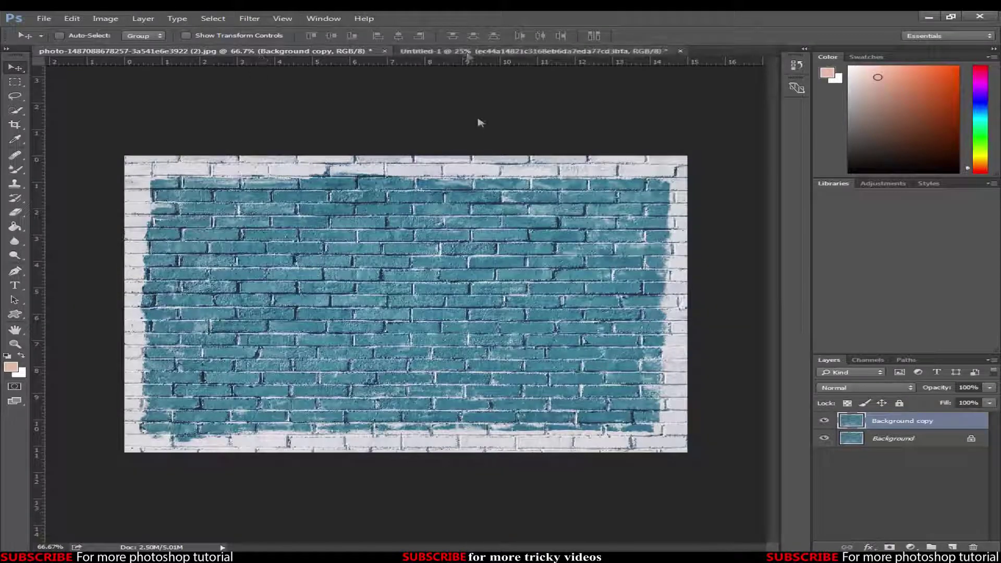
left_click_drag(499, 345, 423, 348)
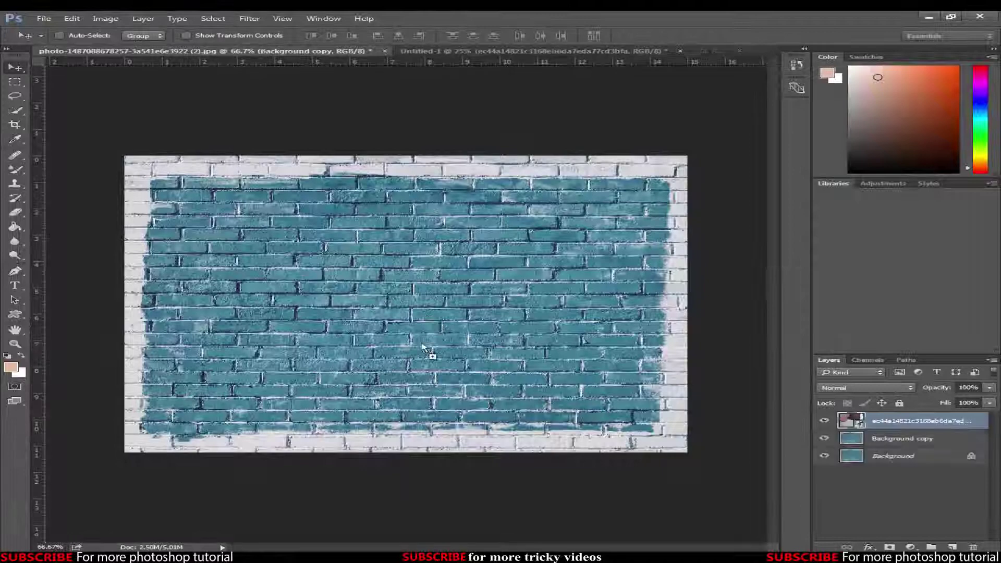
left_click_drag(378, 290, 487, 358)
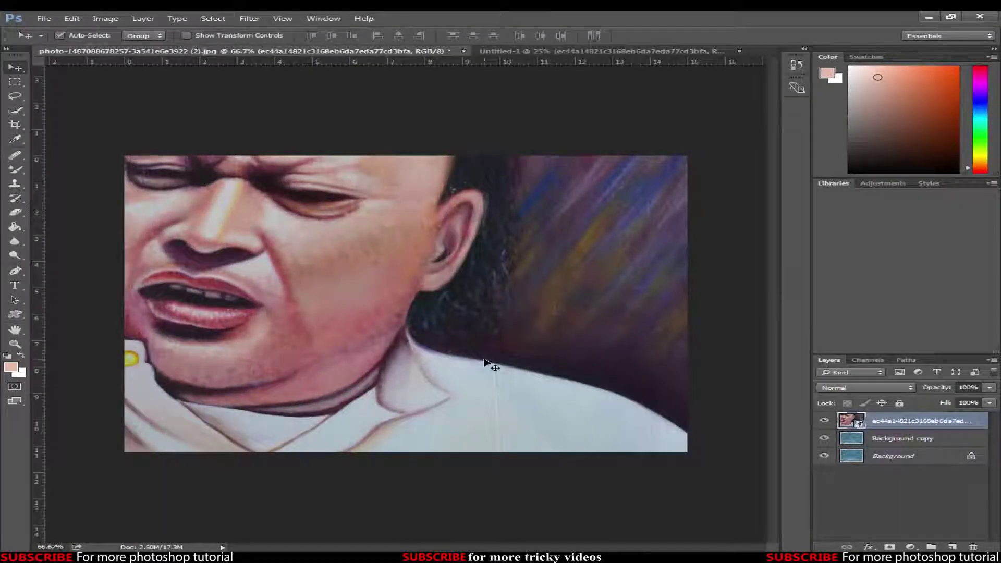
Step: Scale the portrait to about 76.46% width and 70.64% height and center it horizontally over the wall
scroll(490, 363, "up", 2)
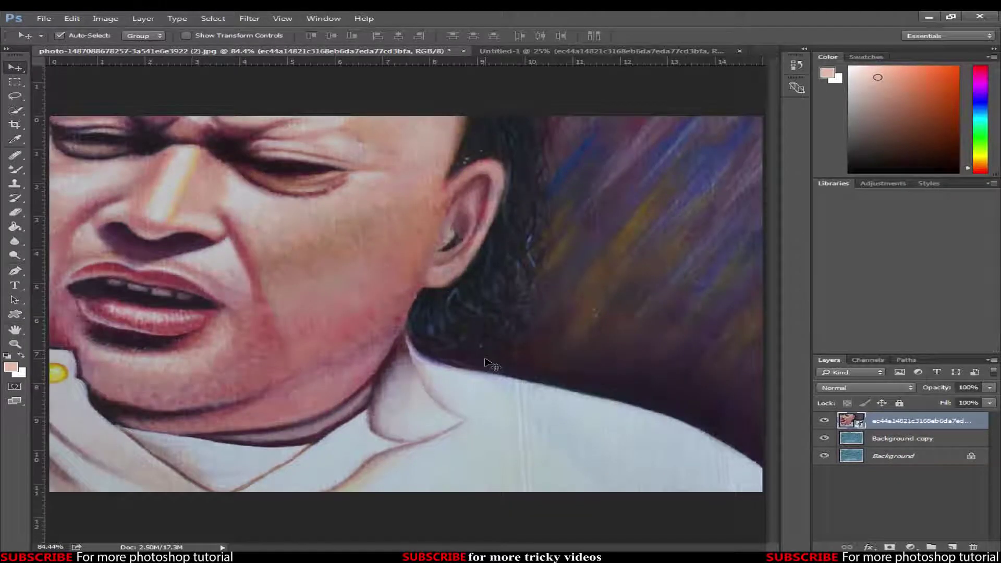
scroll(490, 363, "down", 5)
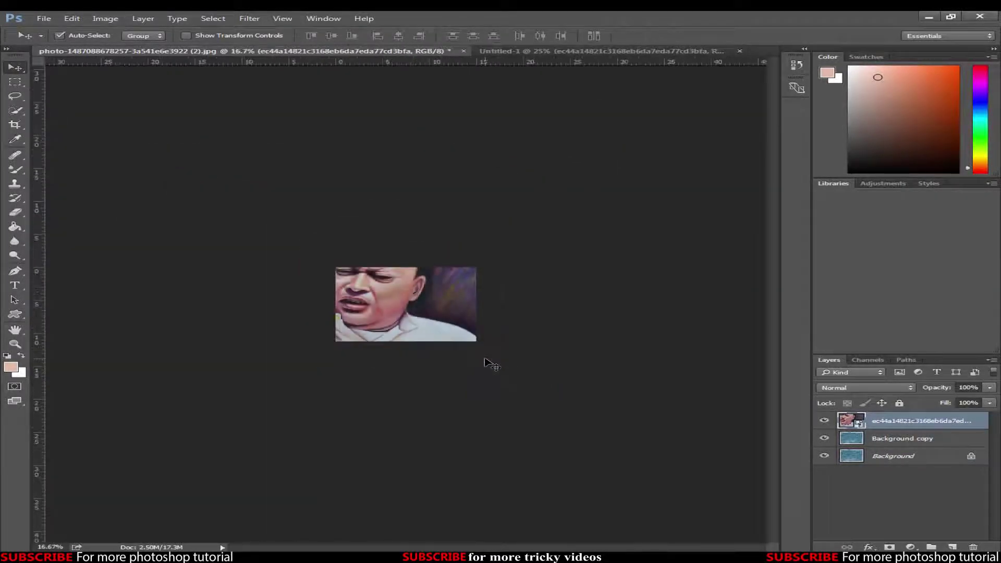
key("ctrl+t")
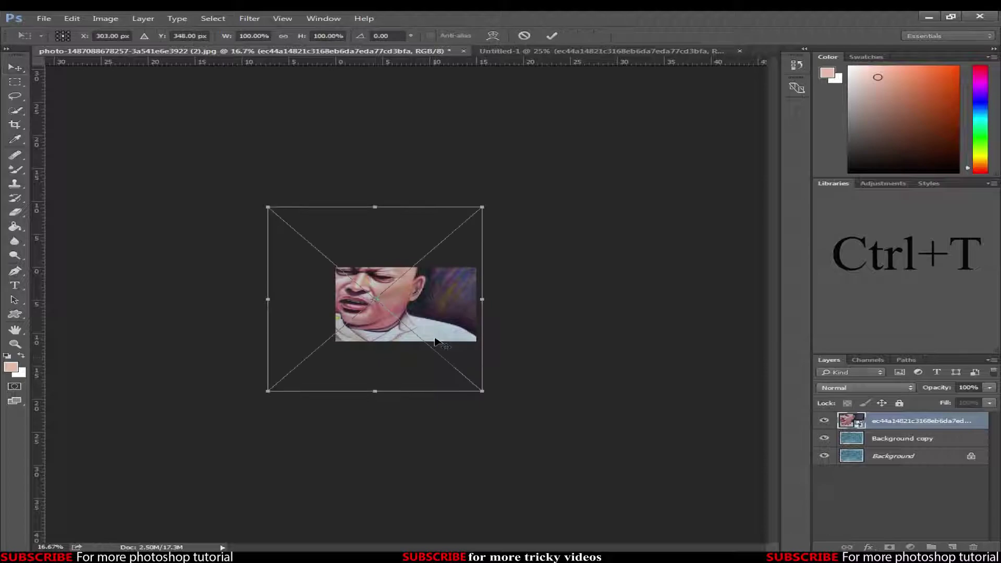
left_click_drag(482, 391, 478, 362)
left_click_drag(294, 222, 336, 268)
left_click_drag(408, 311, 396, 304)
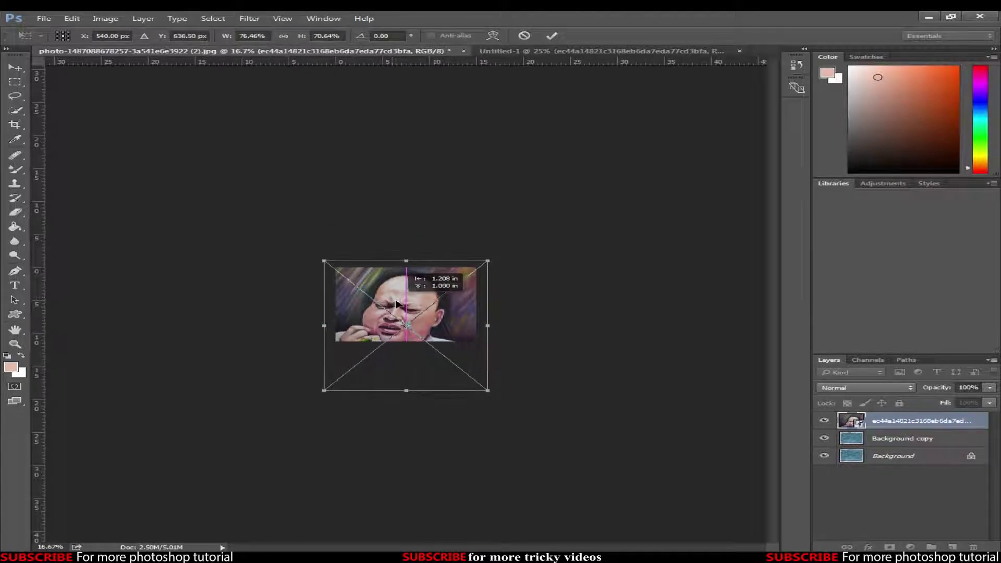
Step: Fit the portrait to the canvas width at about 65.85% width and 53.59% height, and apply the transform
left_click_drag(411, 394, 407, 356)
left_click_drag(486, 307, 477, 307)
left_click_drag(319, 307, 331, 307)
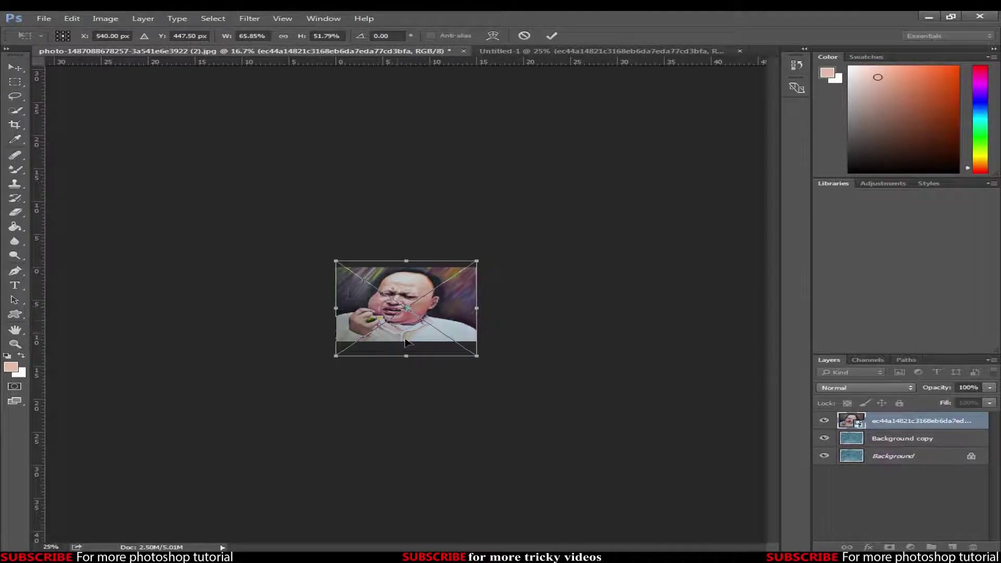
key("ctrl+plus")
key("ctrl+plus")
key("ctrl+plus")
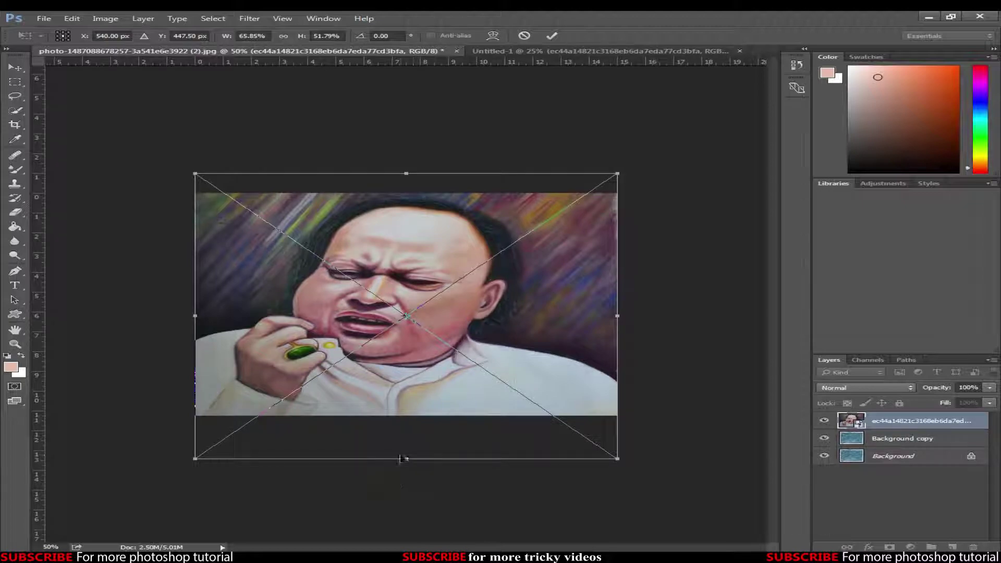
left_click_drag(405, 458, 404, 468)
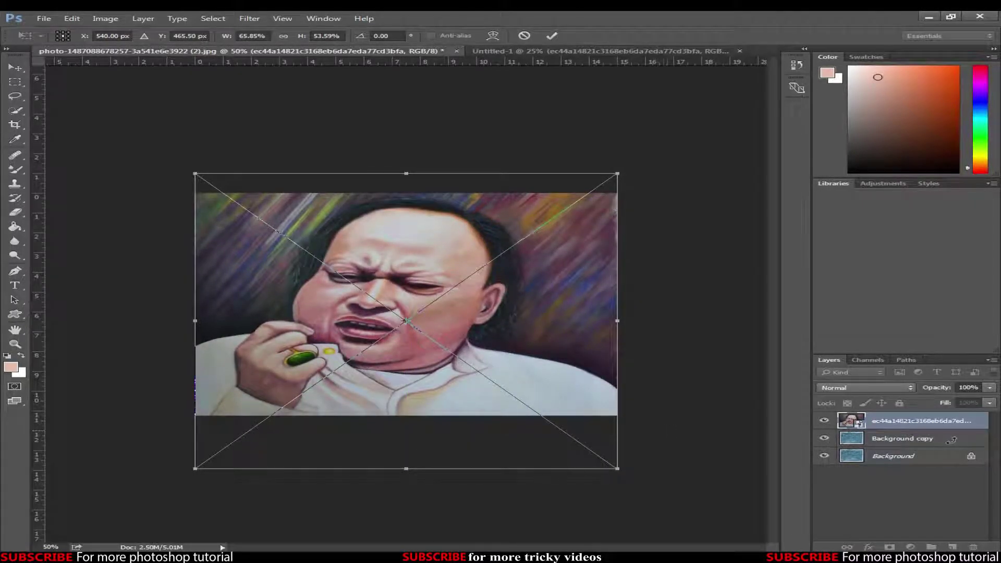
key("Return")
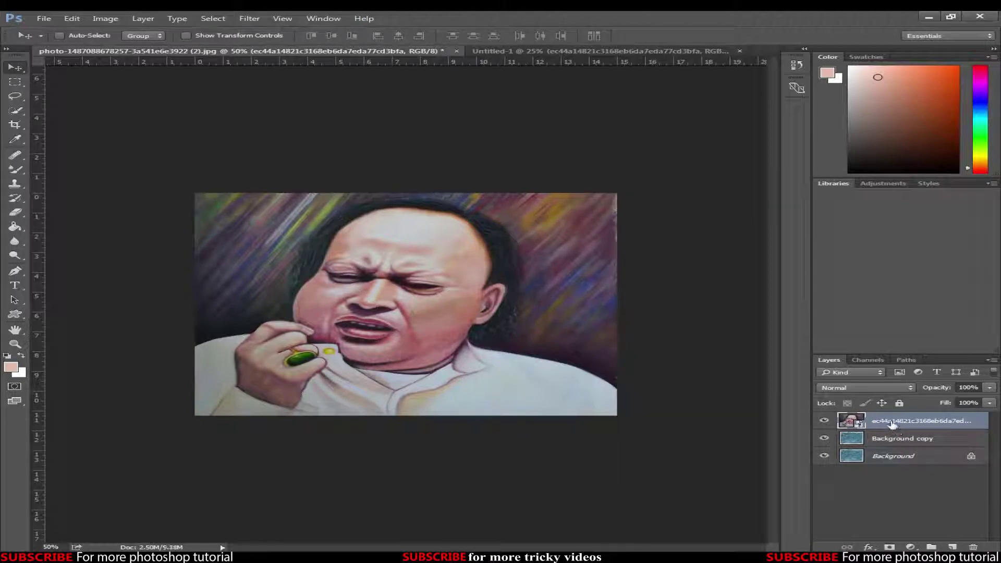
Step: Set the portrait layer's blend mode to Hard Light and reduce its height to about 93.30%, aligning its top with the canvas edge
left_click(866, 392)
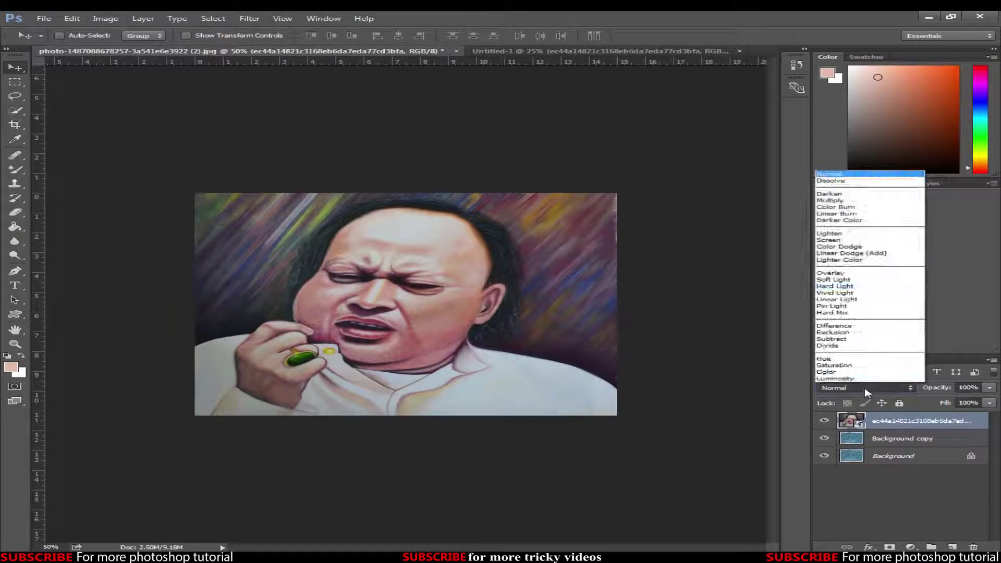
left_click(840, 287)
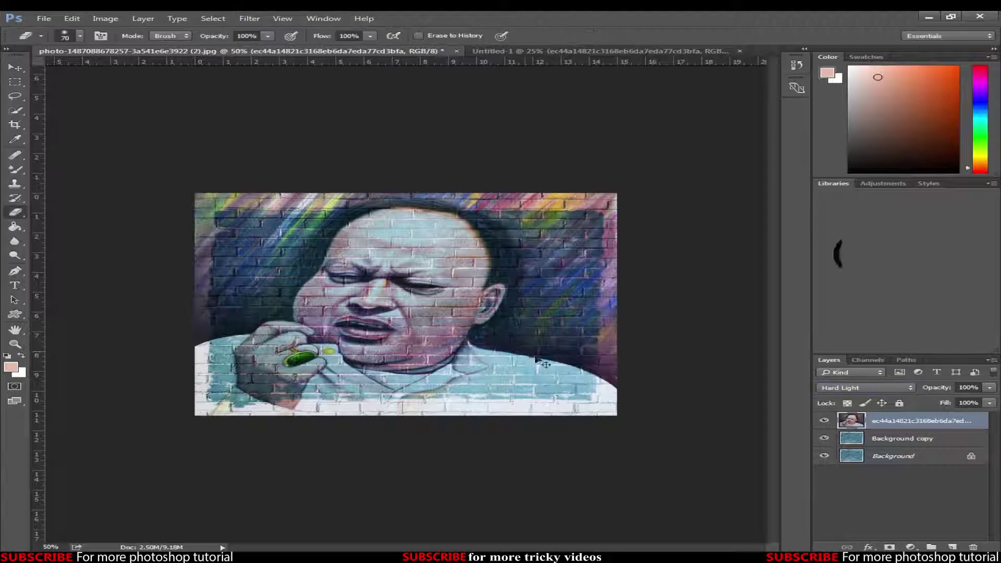
key("ctrl+t")
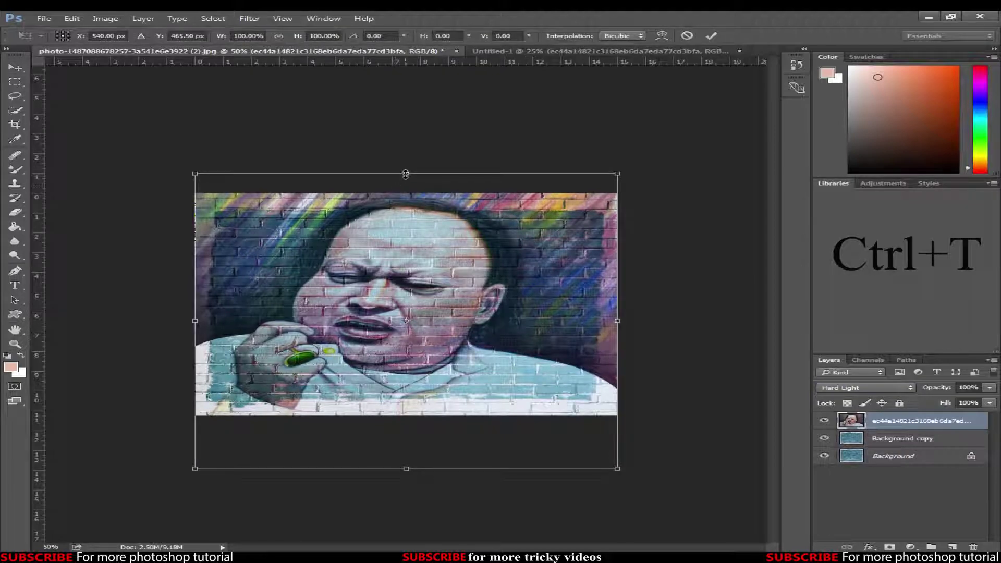
left_click_drag(405, 173, 408, 192)
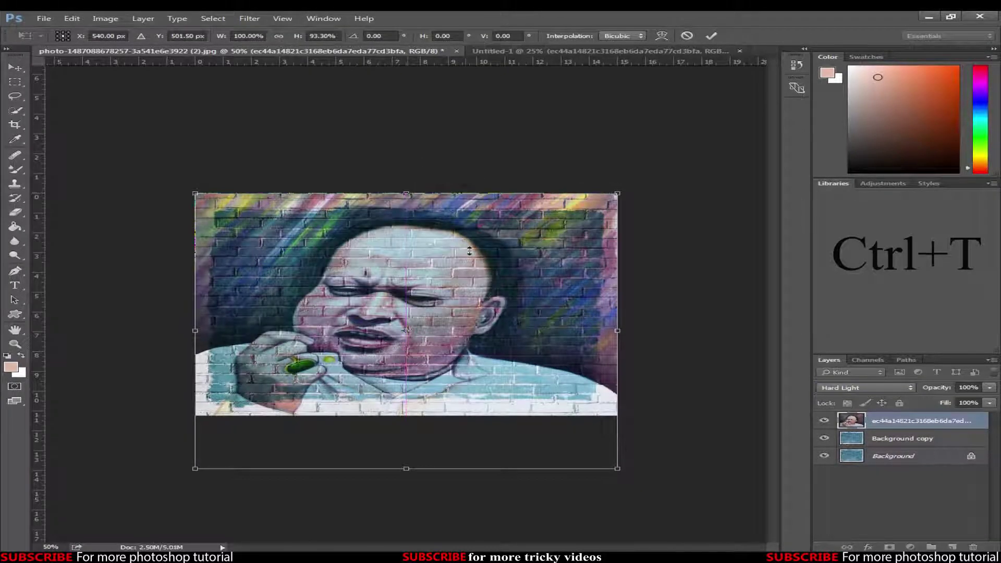
key("Return")
Step: Erase the portrait over the white bottom brick border from the lower-left corner to below the collar, using a size 70 Eraser
key("e")
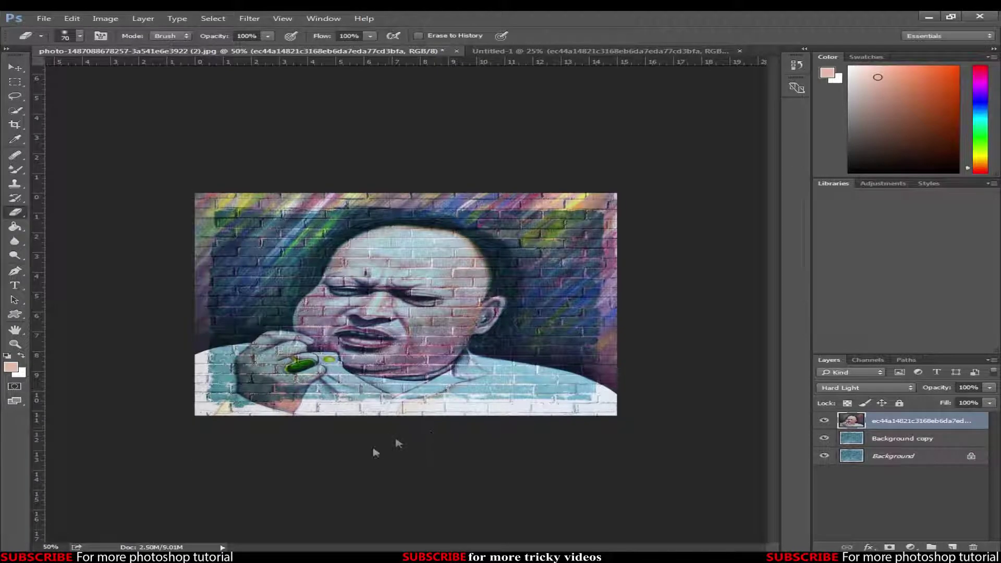
key("ctrl+equal")
key("ctrl+equal")
scroll(582, 490, "down", 5)
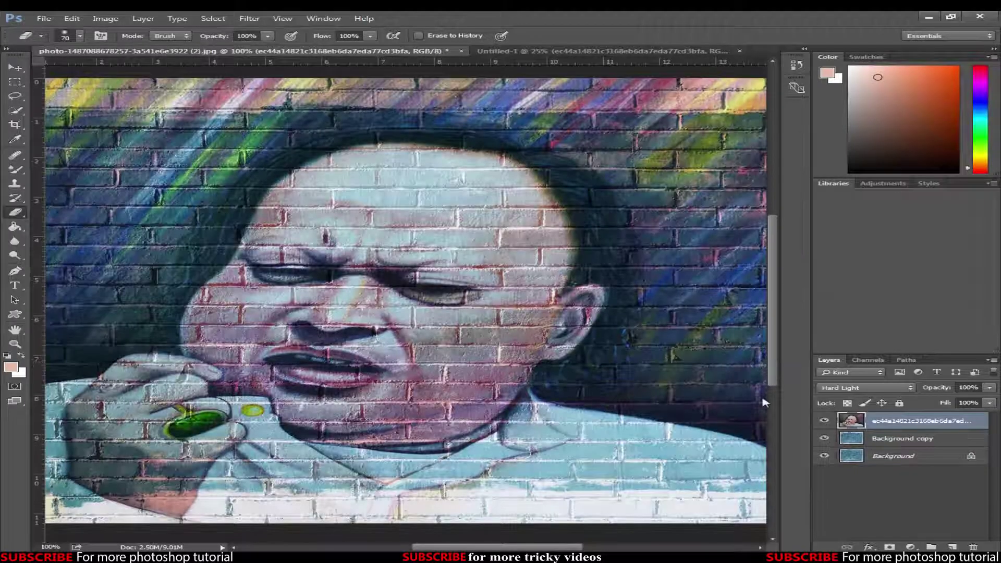
key("ctrl+equal")
key("ctrl+equal")
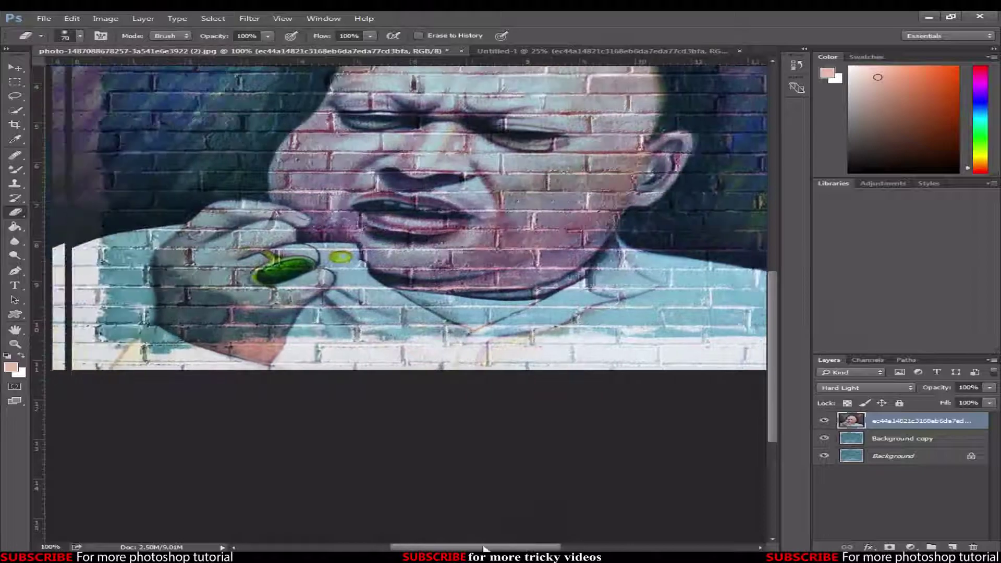
scroll(402, 479, "down", 1)
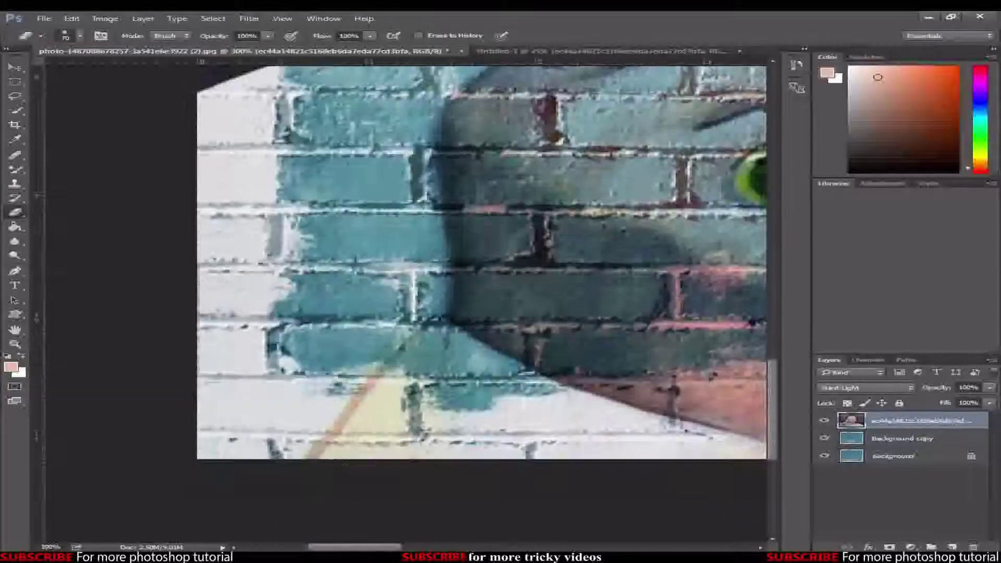
mouse_move(359, 416)
left_mouse_down()
mouse_move(313, 413)
mouse_move(534, 443)
mouse_move(693, 412)
mouse_move(648, 418)
mouse_move(511, 519)
left_mouse_up()
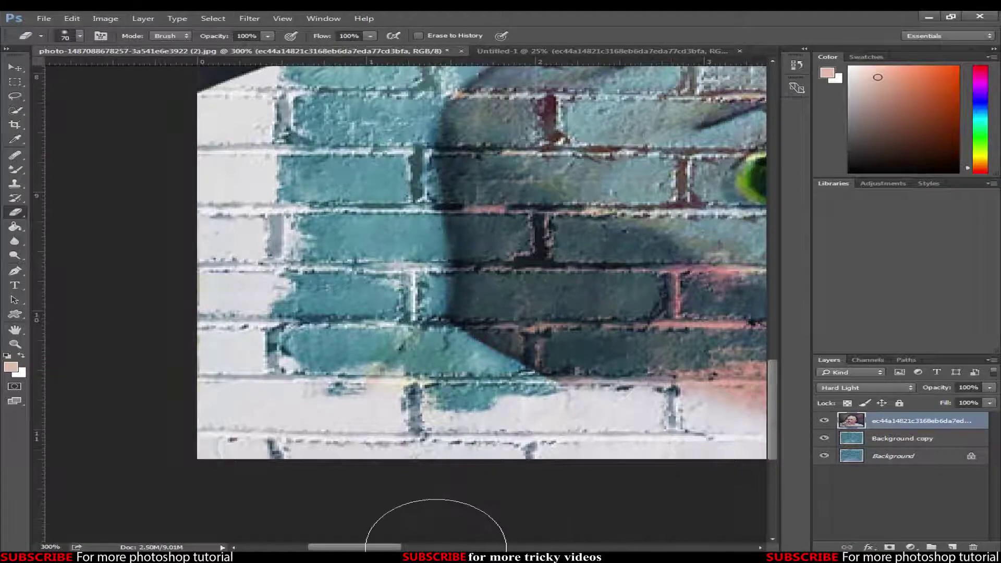
left_click_drag(386, 547, 472, 548)
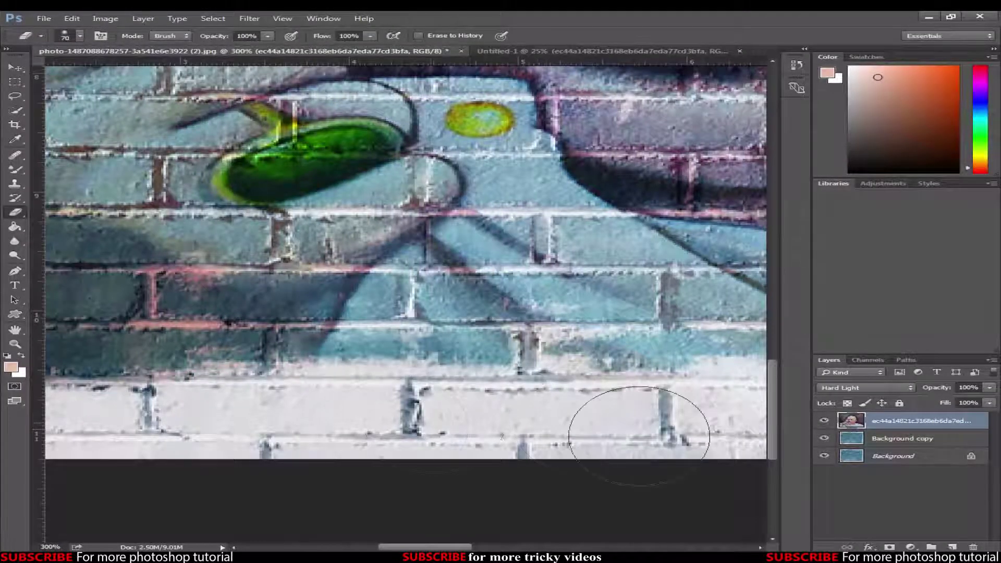
left_click_drag(441, 548, 484, 547)
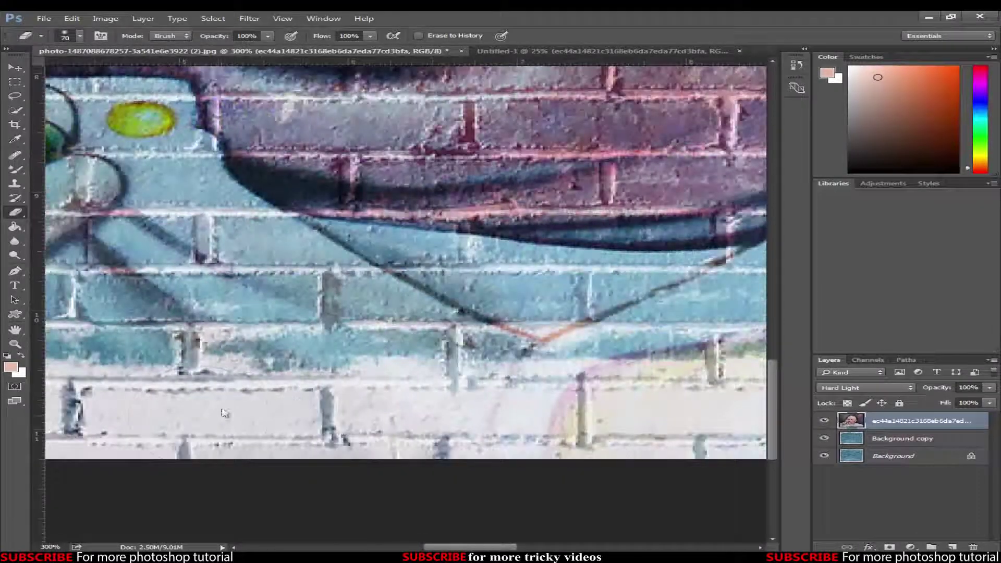
mouse_move(217, 409)
left_mouse_down()
mouse_move(488, 424)
mouse_move(441, 426)
mouse_move(447, 418)
mouse_move(682, 430)
left_mouse_up()
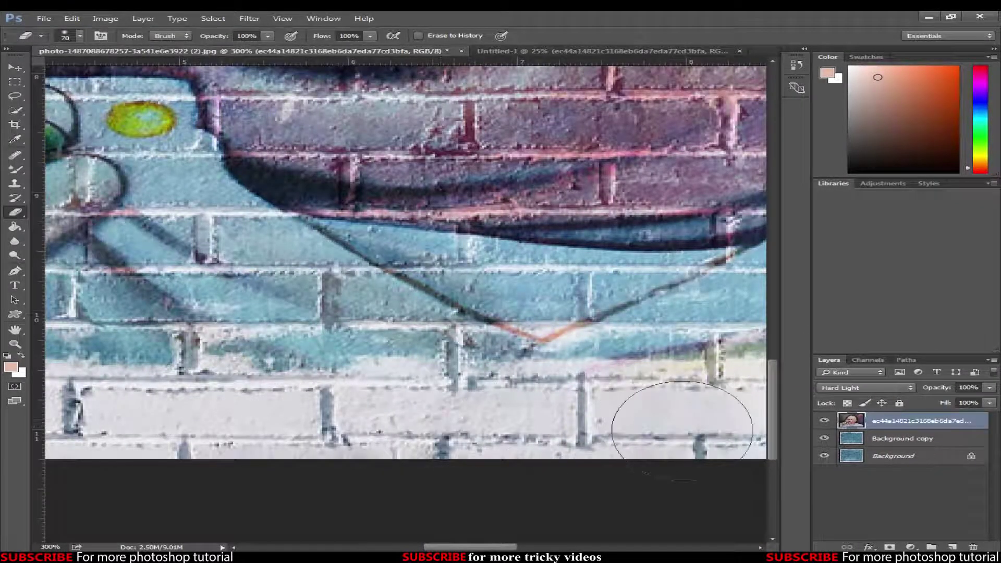
Step: Continue erasing the portrait over the white bottom brick border from the collar to the lower-right corner
left_click_drag(502, 547, 557, 548)
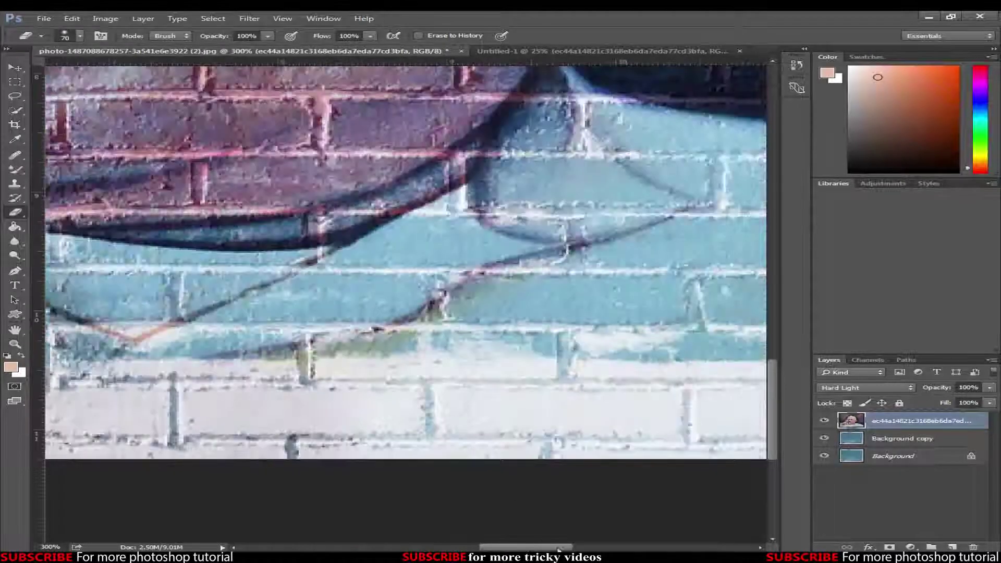
mouse_move(339, 407)
left_mouse_down()
mouse_move(647, 402)
mouse_move(693, 411)
left_mouse_up()
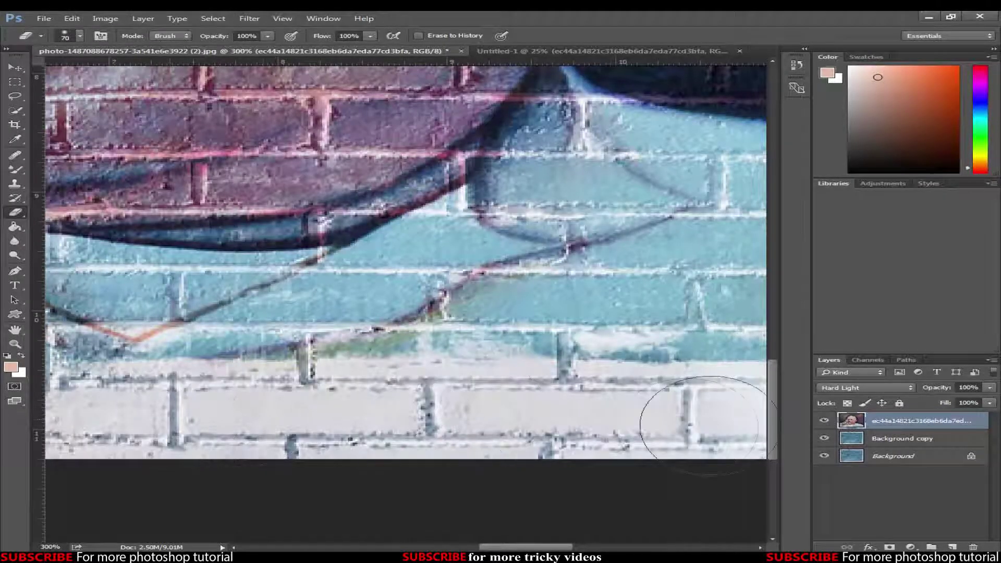
left_click_drag(531, 549, 591, 548)
left_click_drag(729, 411, 121, 404)
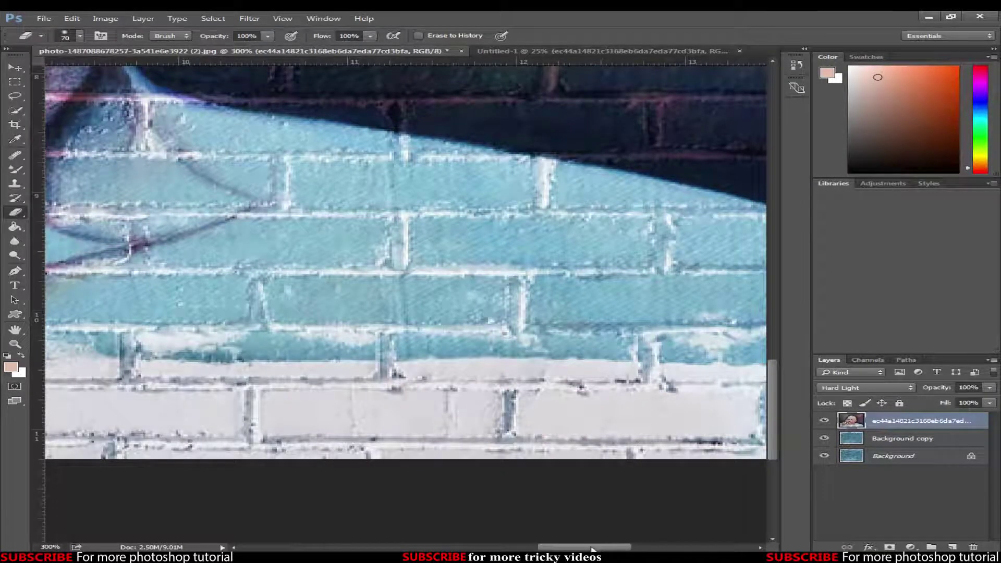
left_click_drag(595, 548, 659, 548)
mouse_move(139, 405)
left_mouse_down()
mouse_move(105, 410)
mouse_move(471, 407)
left_mouse_up()
Step: Erase the portrait over the white brick border along the wall's right edge, from the lower-right corner up to the upper-right corner
scroll(492, 394, "up", 1)
scroll(492, 394, "up", 2)
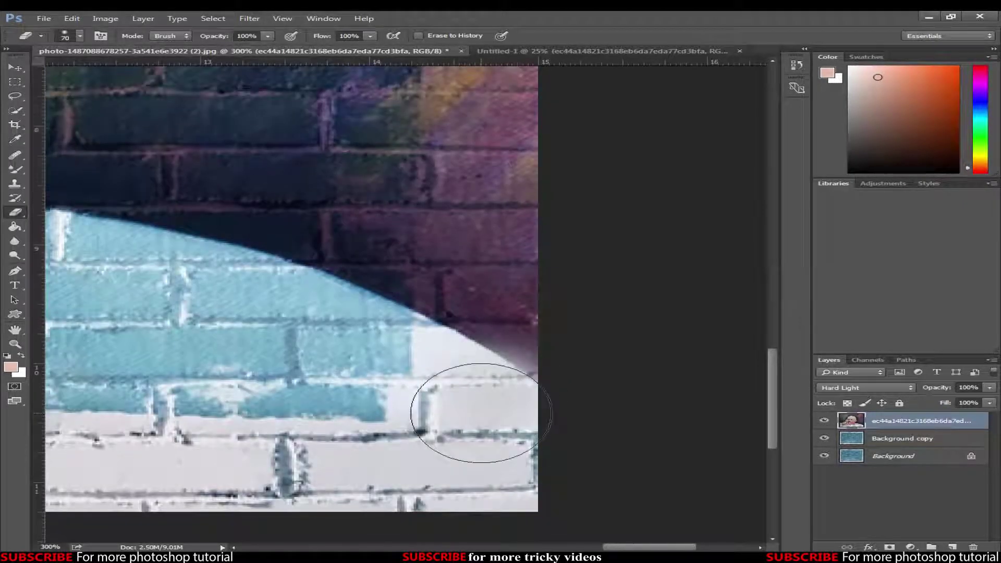
scroll(476, 449, "up", 4)
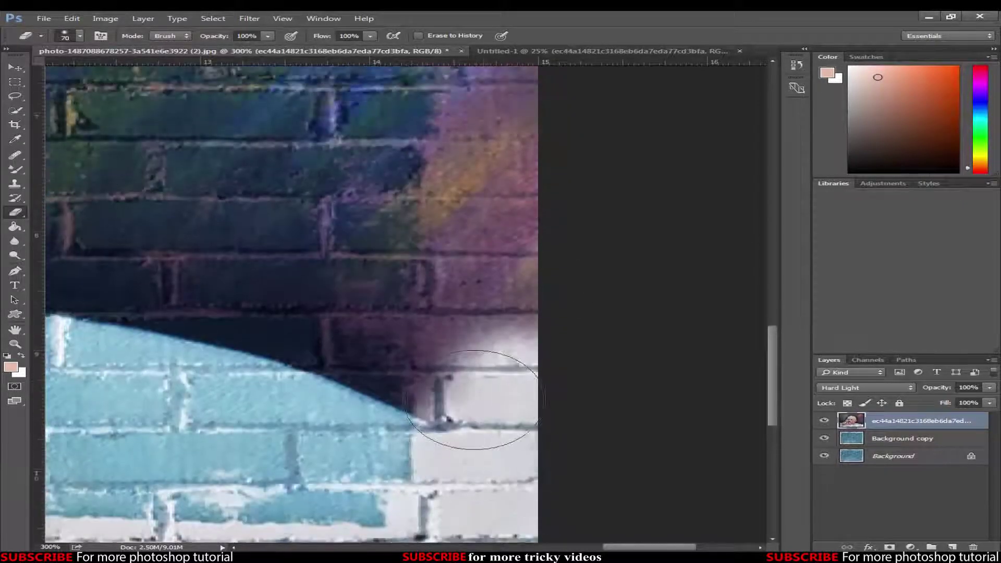
scroll(523, 227, "up", 2)
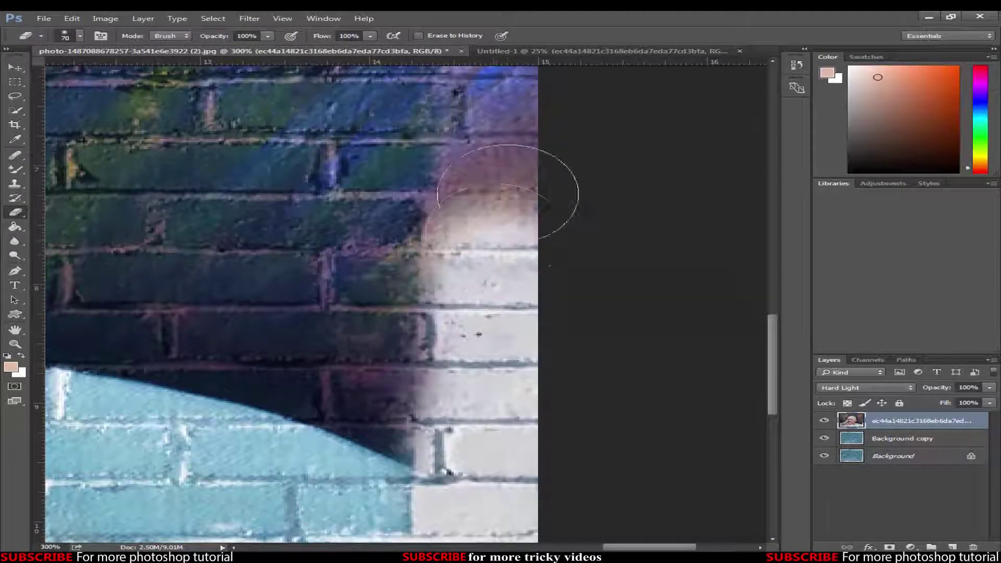
scroll(495, 224, "up", 6)
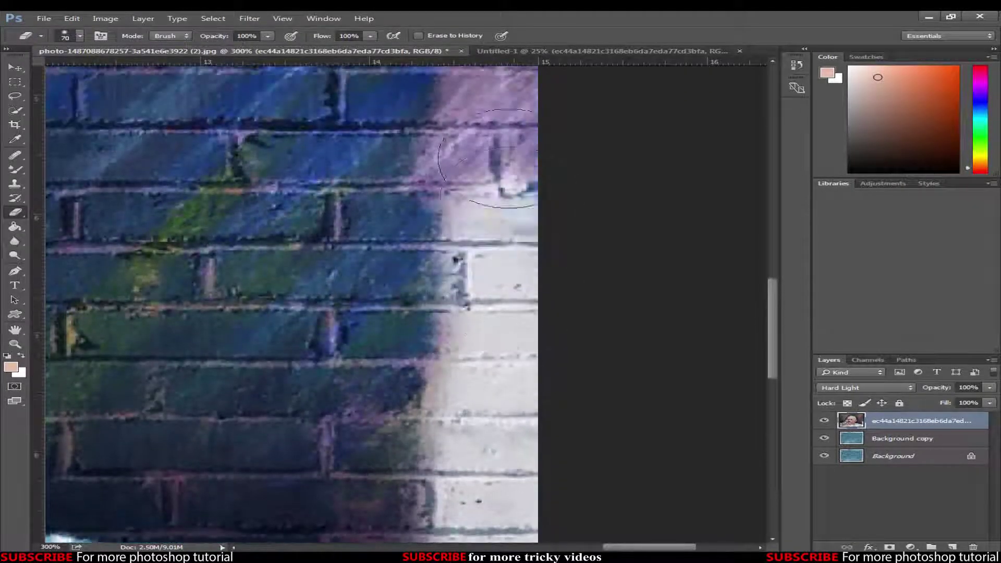
scroll(504, 264, "up", 4)
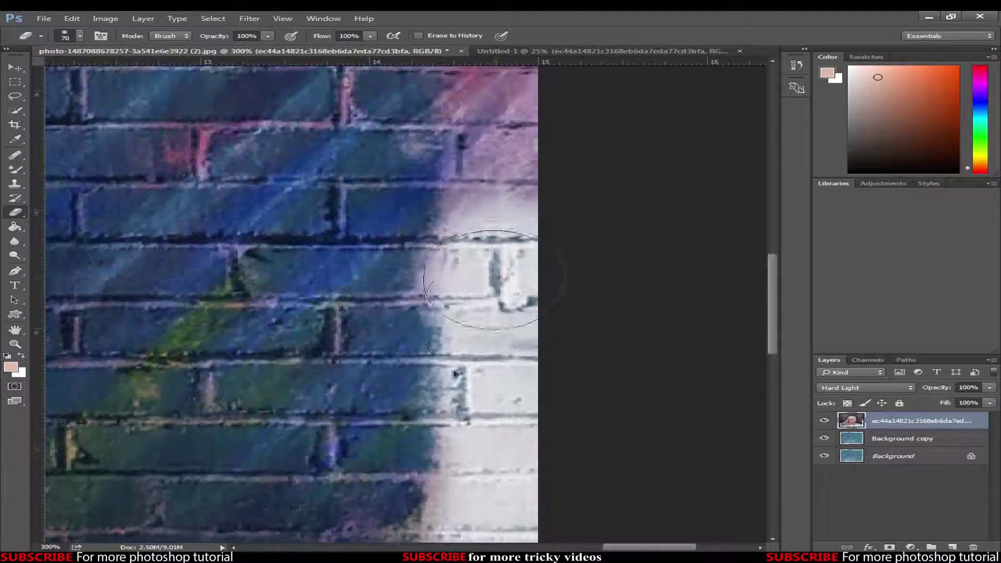
scroll(514, 166, "up", 4)
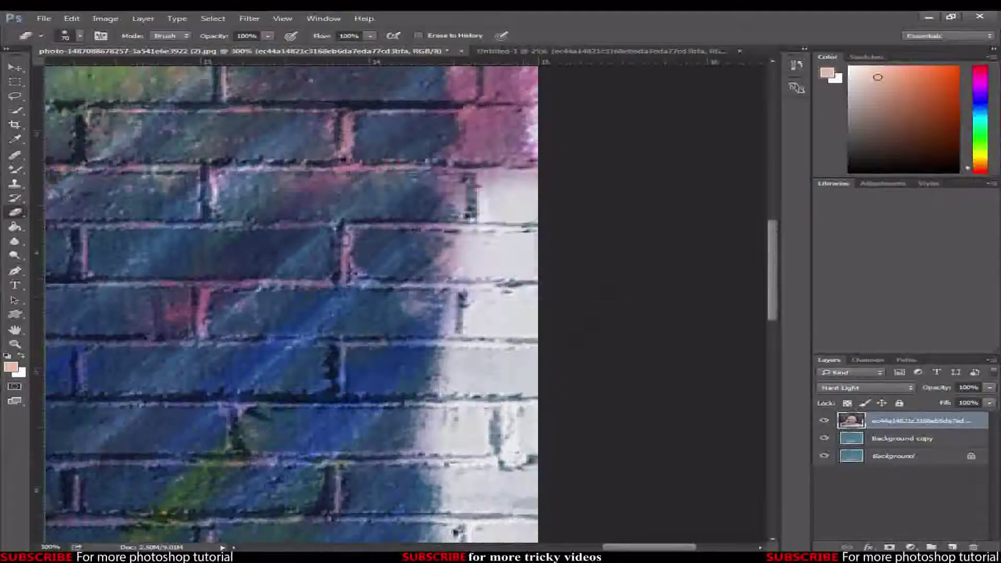
left_click_drag(540, 99, 543, 197)
scroll(524, 245, "up", 4)
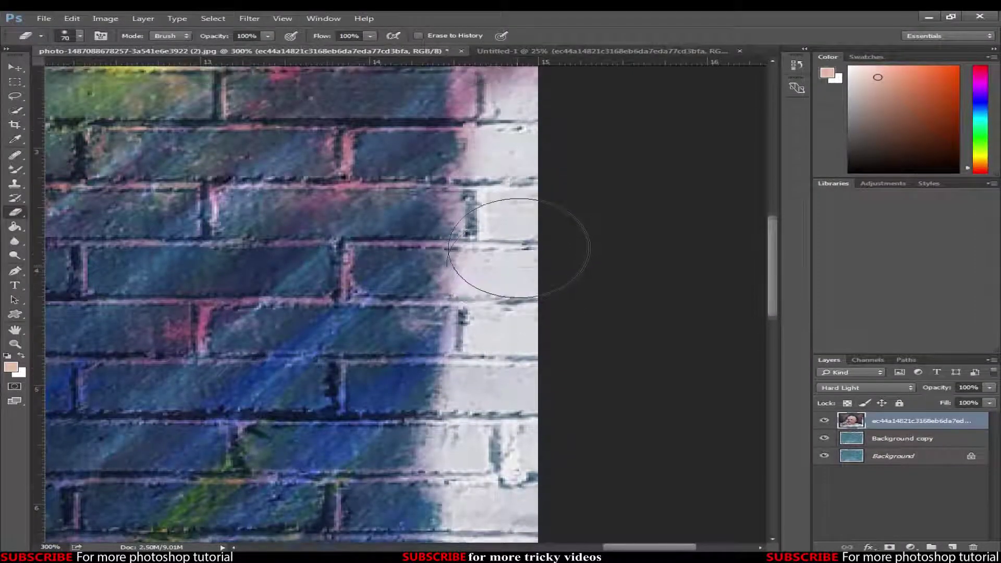
scroll(514, 245, "up", 5)
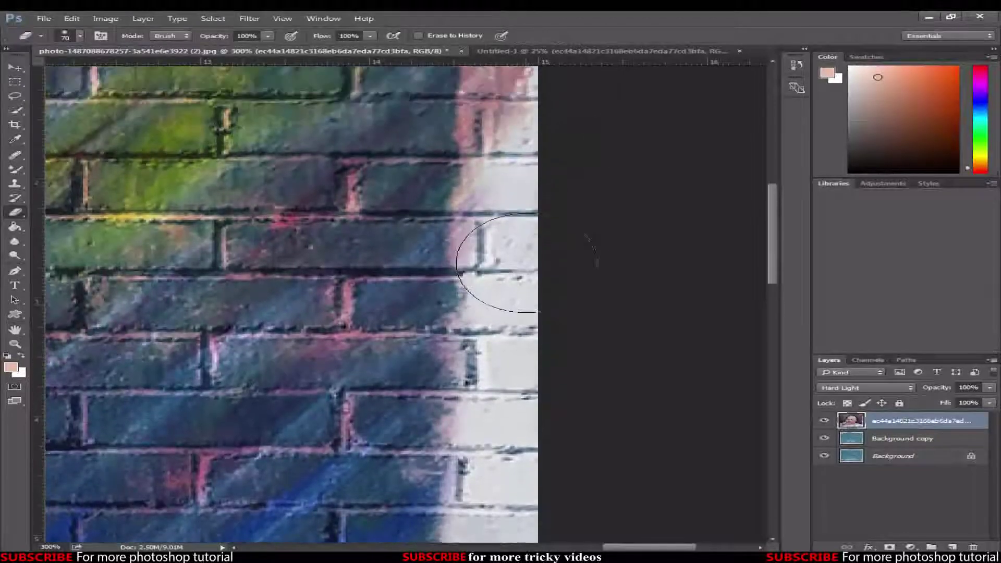
scroll(518, 210, "up", 5)
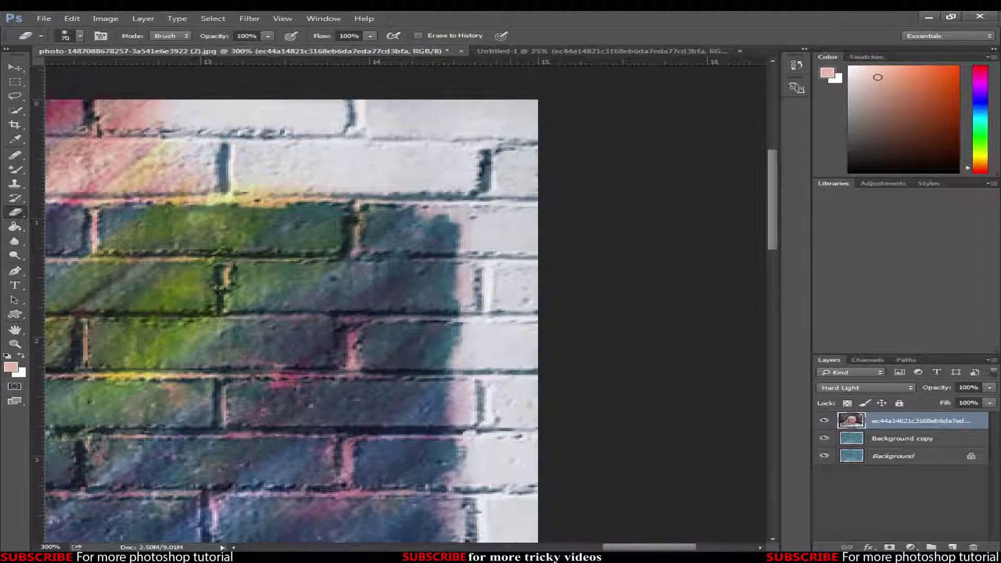
Step: Erase the portrait over the white brick border along the wall's top edge, from the upper-right corner to the upper-left corner
left_click_drag(666, 548, 616, 548)
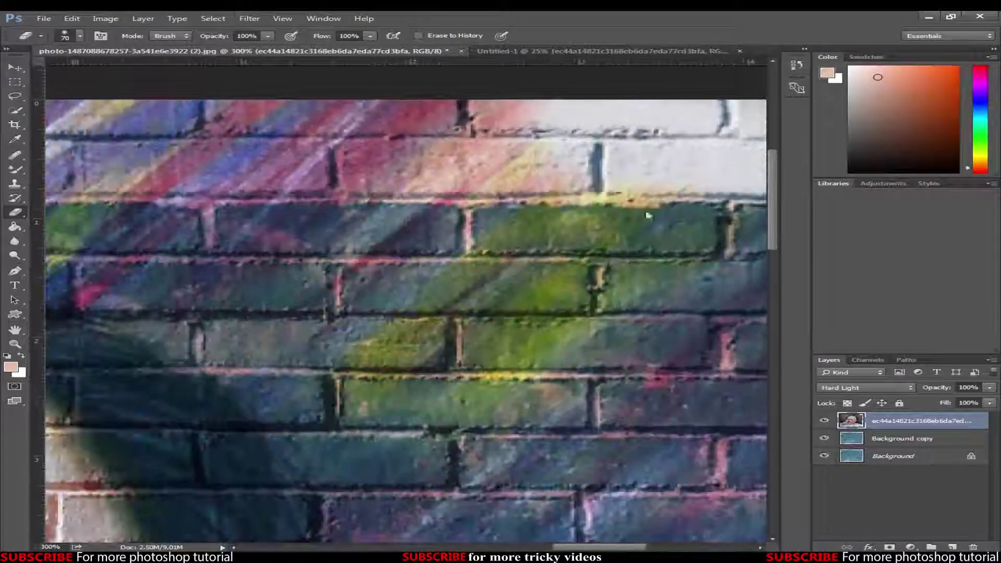
mouse_move(620, 147)
left_mouse_down()
mouse_move(279, 128)
mouse_move(118, 135)
left_mouse_up()
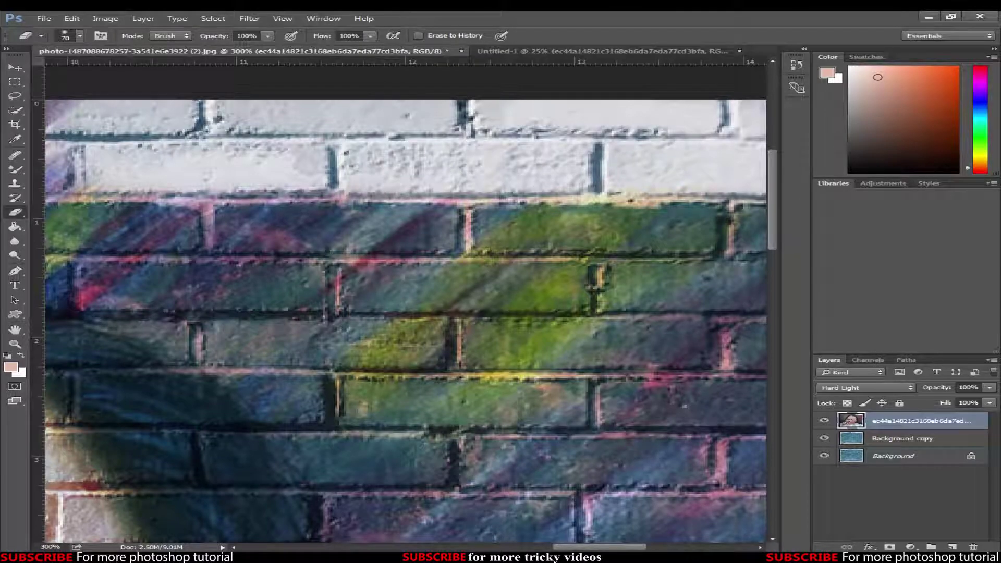
left_click_drag(628, 548, 570, 548)
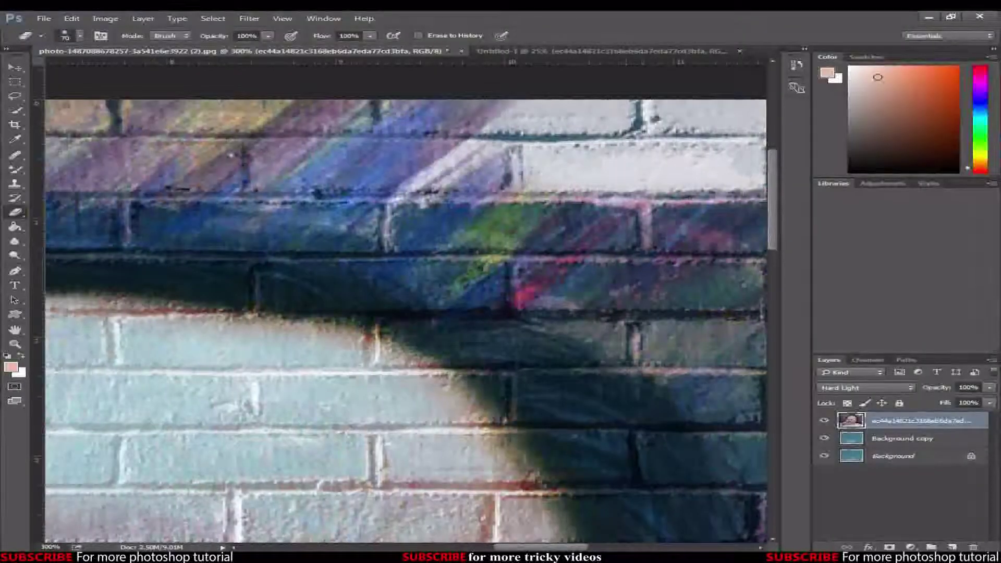
mouse_move(521, 156)
left_mouse_down()
mouse_move(104, 157)
mouse_move(492, 128)
left_mouse_up()
left_click_drag(358, 145, 89, 153)
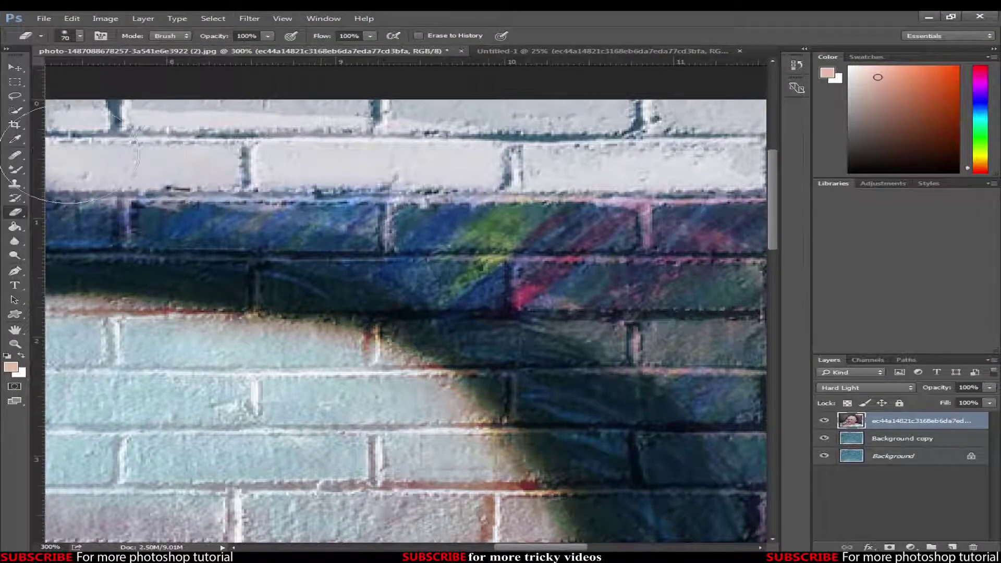
left_click_drag(578, 548, 495, 546)
mouse_move(607, 140)
left_mouse_down()
mouse_move(141, 133)
mouse_move(78, 119)
left_mouse_up()
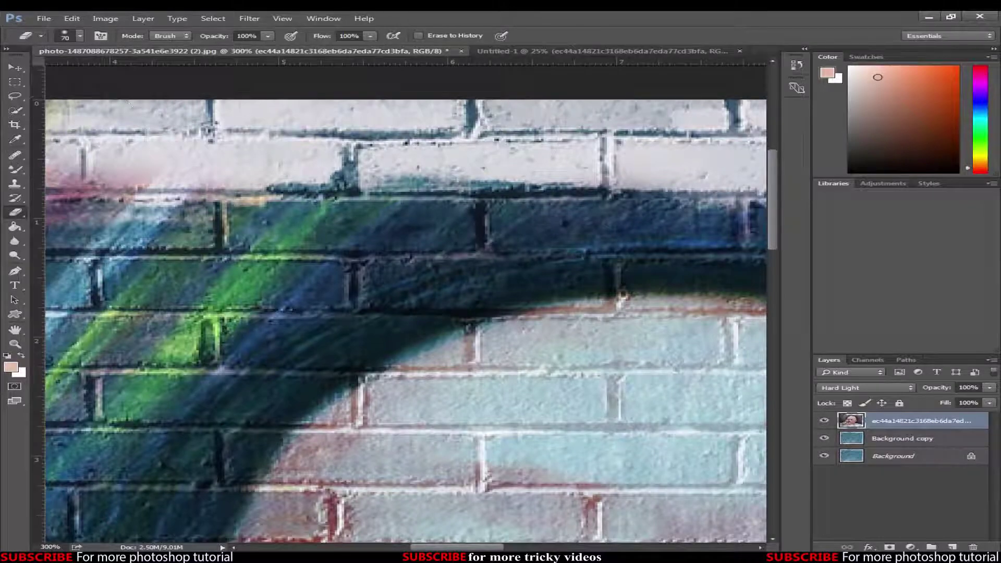
left_click_drag(454, 547, 402, 547)
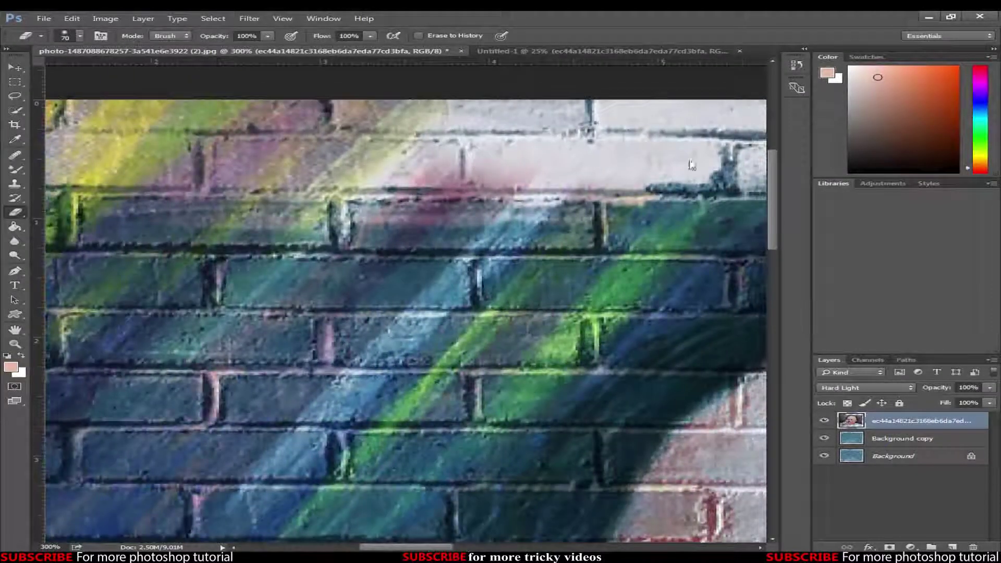
left_click_drag(276, 136, 165, 140)
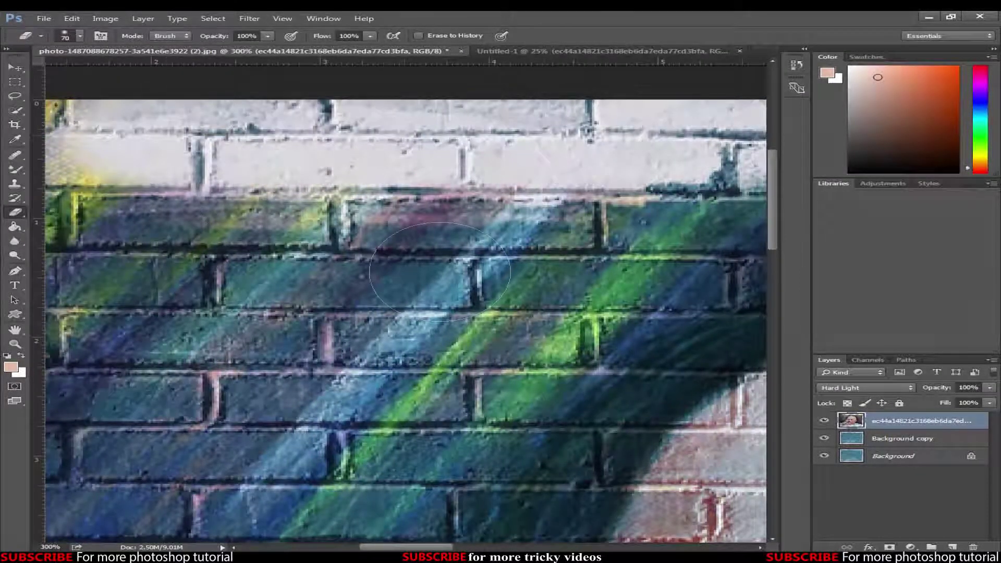
scroll(439, 271, "left", 5)
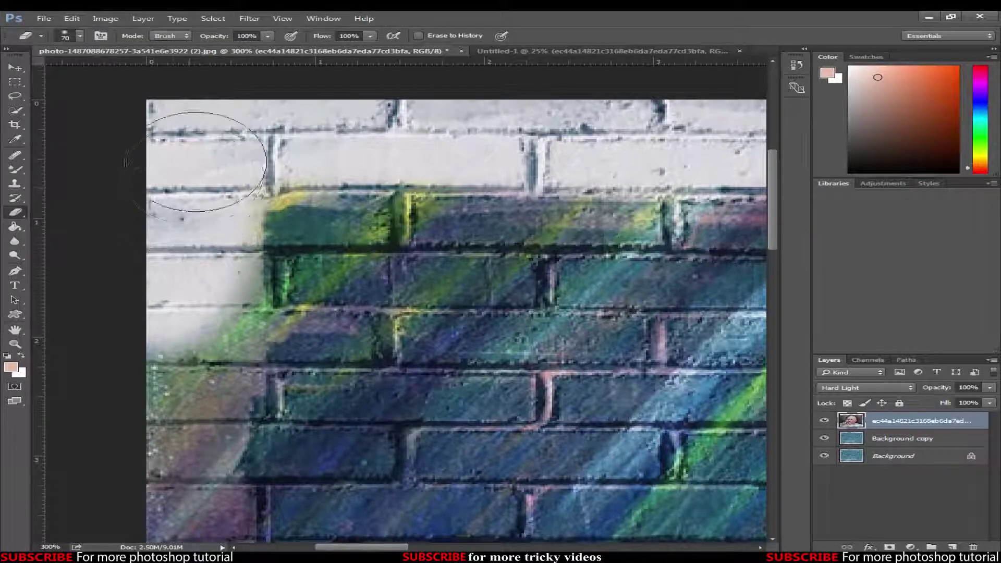
Step: Erase the portrait over the white brick border along the wall's left edge, down to the lower-left corner
scroll(190, 358, "down", 5)
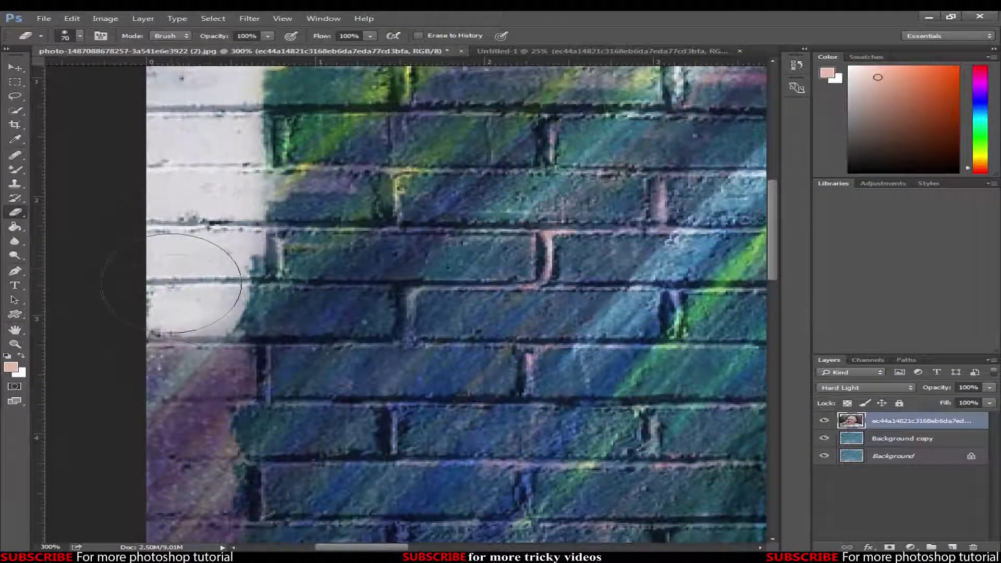
scroll(164, 364, "down", 2)
mouse_move(171, 283)
left_mouse_down()
mouse_move(164, 364)
mouse_move(179, 401)
left_mouse_up()
scroll(179, 402, "down", 2)
scroll(159, 437, "down", 4)
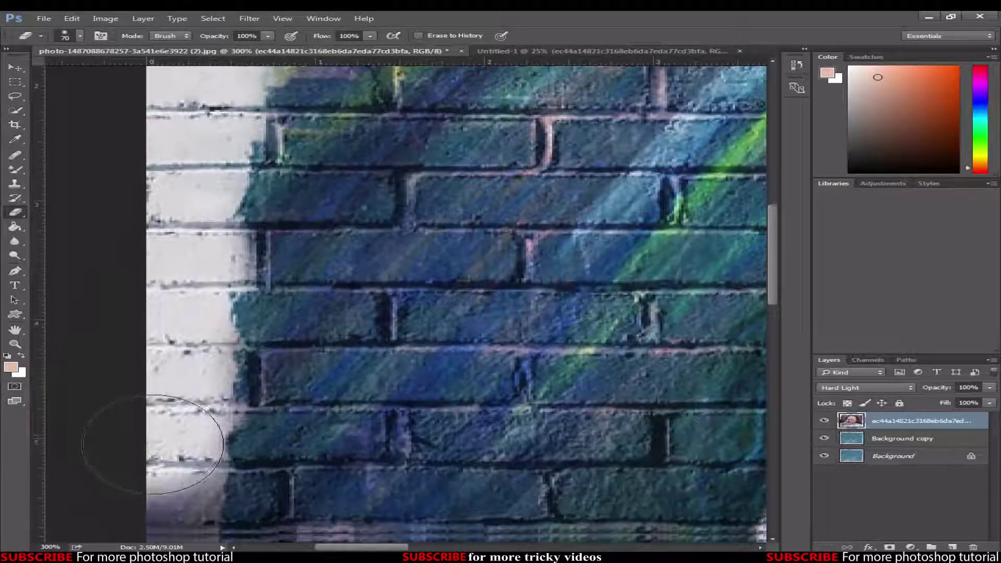
left_click_drag(159, 437, 159, 474)
scroll(223, 485, "down", 3)
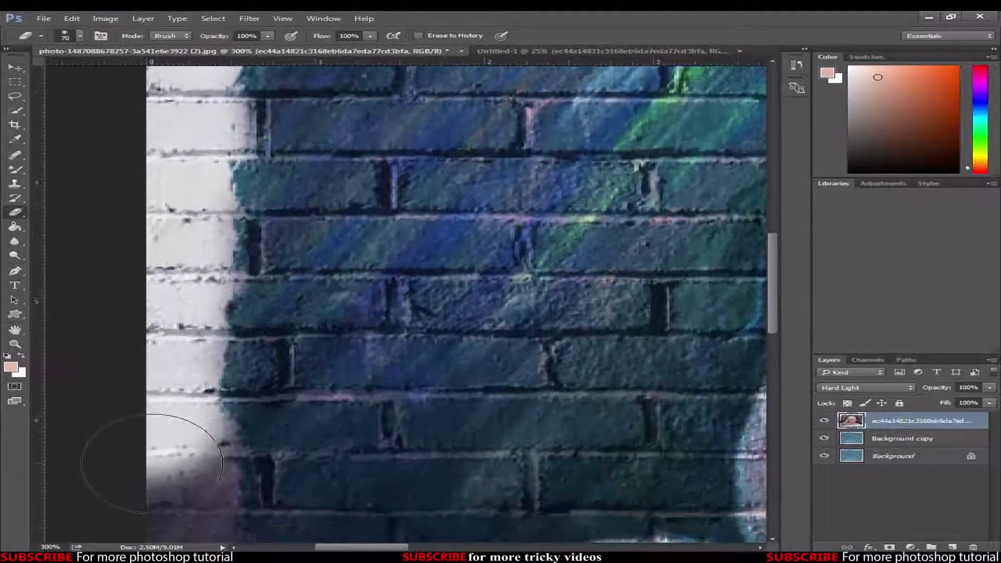
scroll(167, 475, "down", 3)
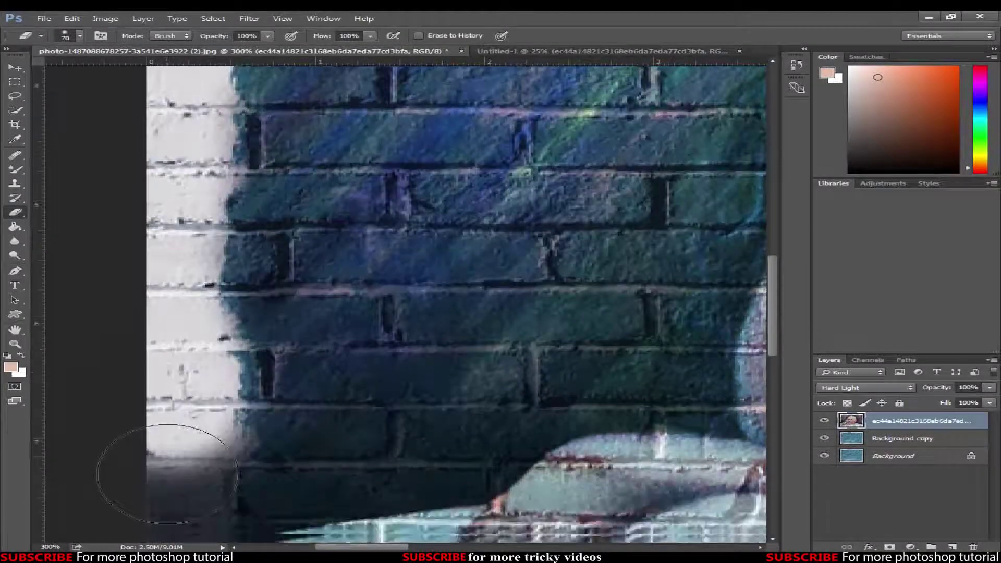
scroll(156, 493, "down", 3)
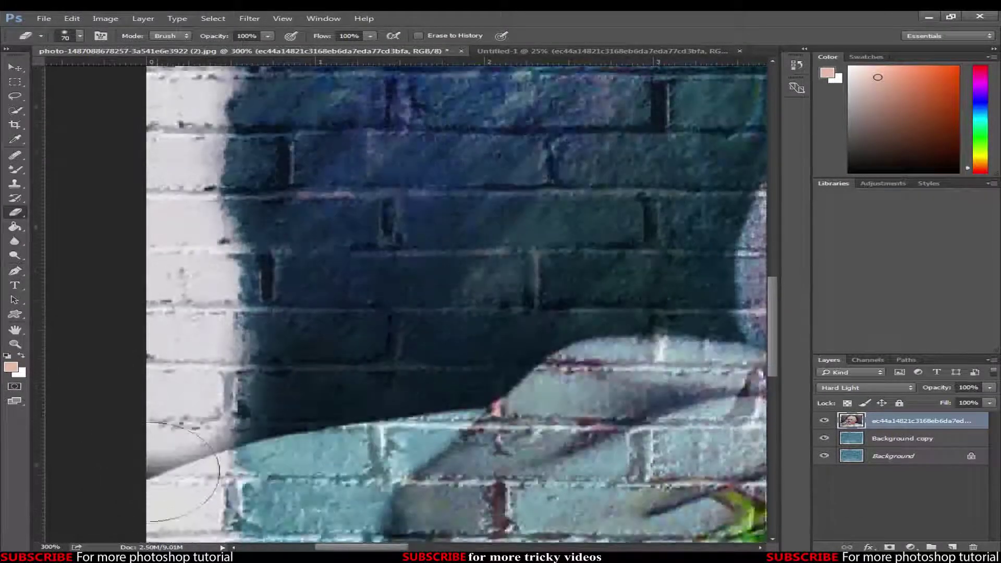
scroll(157, 474, "down", 4)
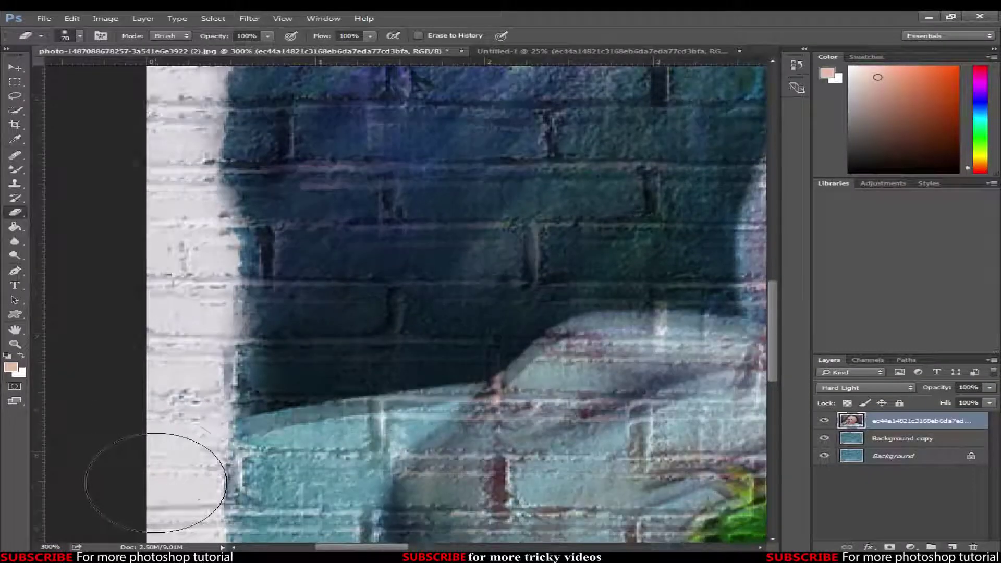
scroll(109, 465, "down", 4)
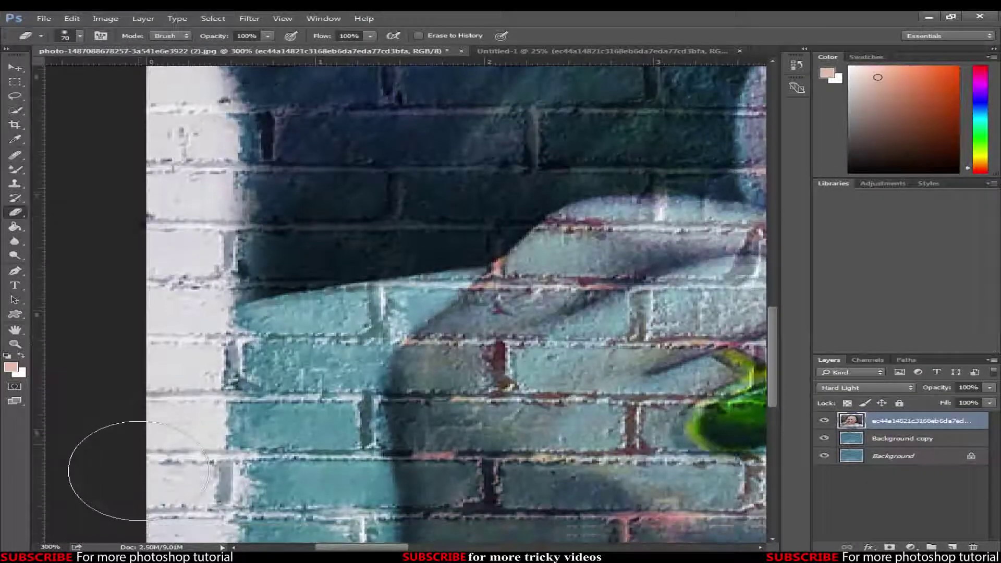
scroll(110, 487, "down", 3)
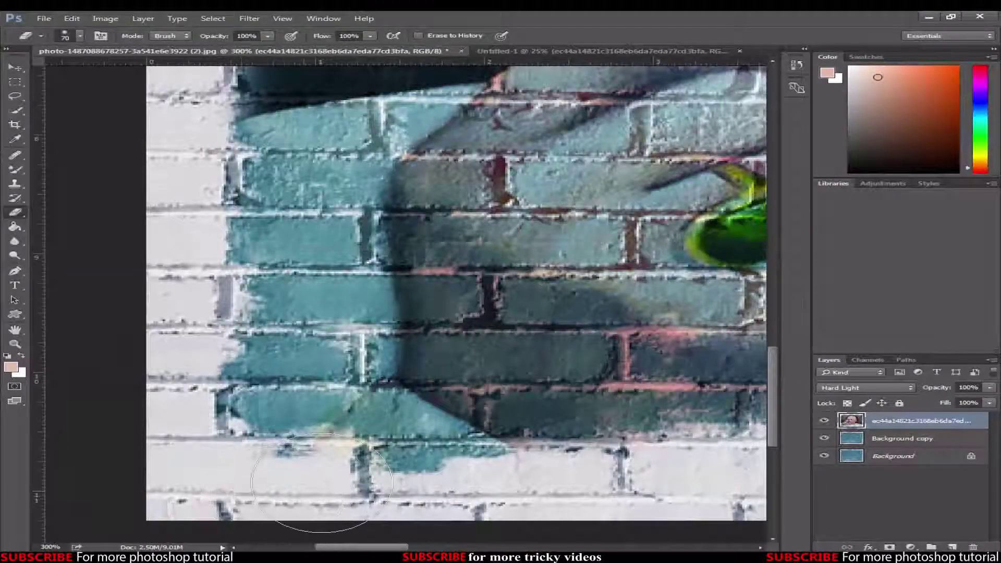
scroll(529, 495, "down", 10)
Step: Flatten the portrait and both wall layers into one image, and unlock the resulting background as a regular layer
key("ctrl+minus")
key("ctrl+minus")
key("ctrl+minus")
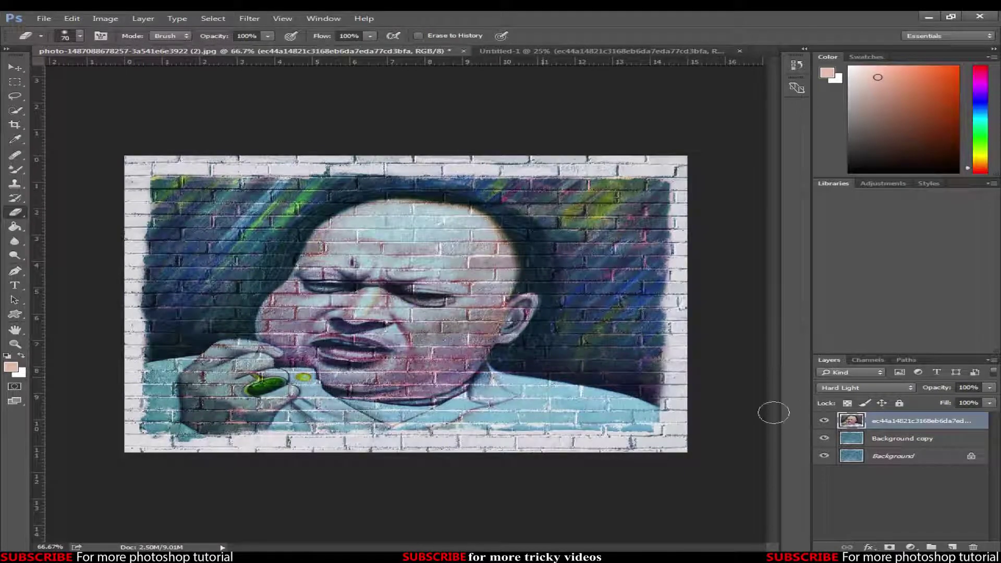
left_click(900, 438, "shift")
left_click(904, 457, "shift")
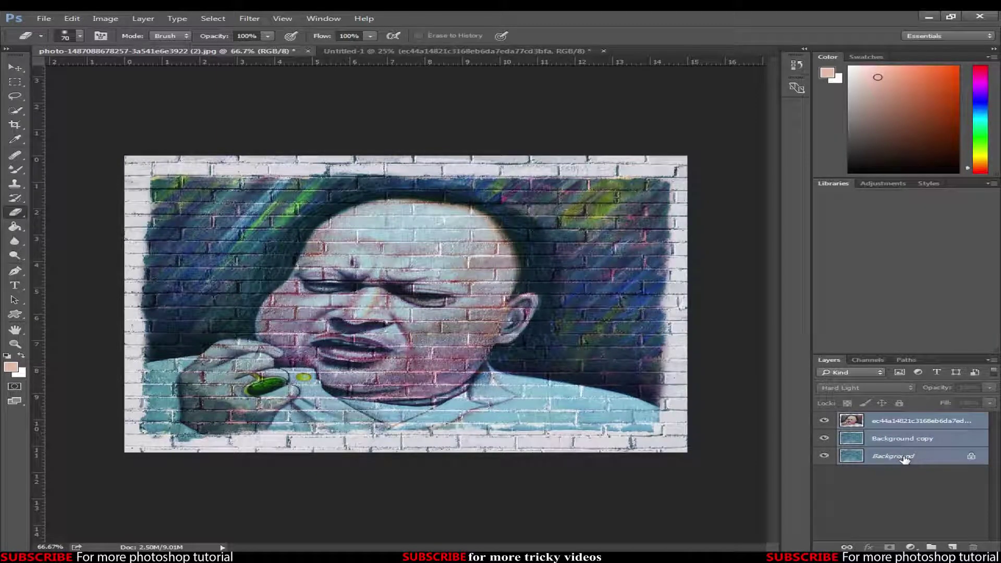
right_click(904, 457)
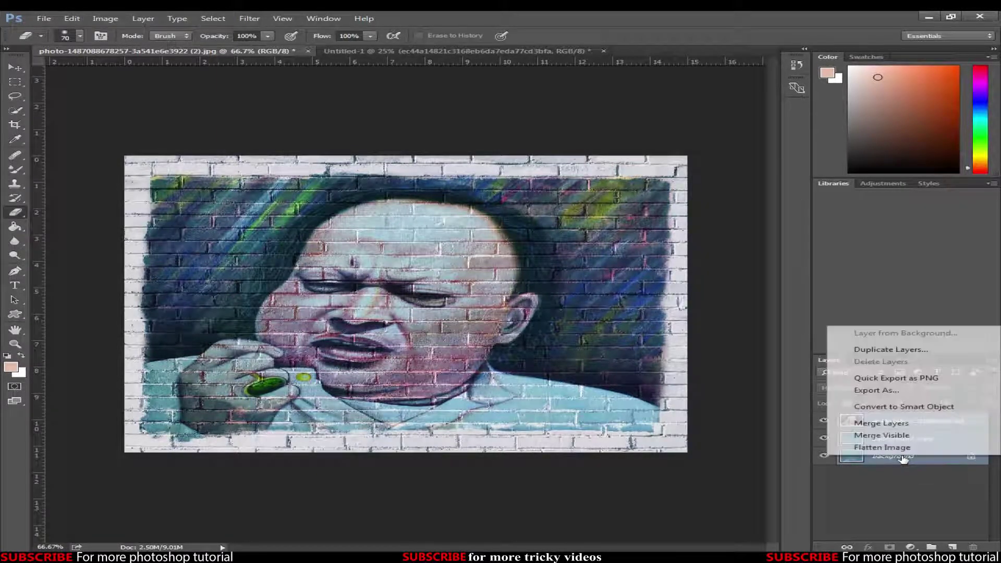
left_click(888, 447)
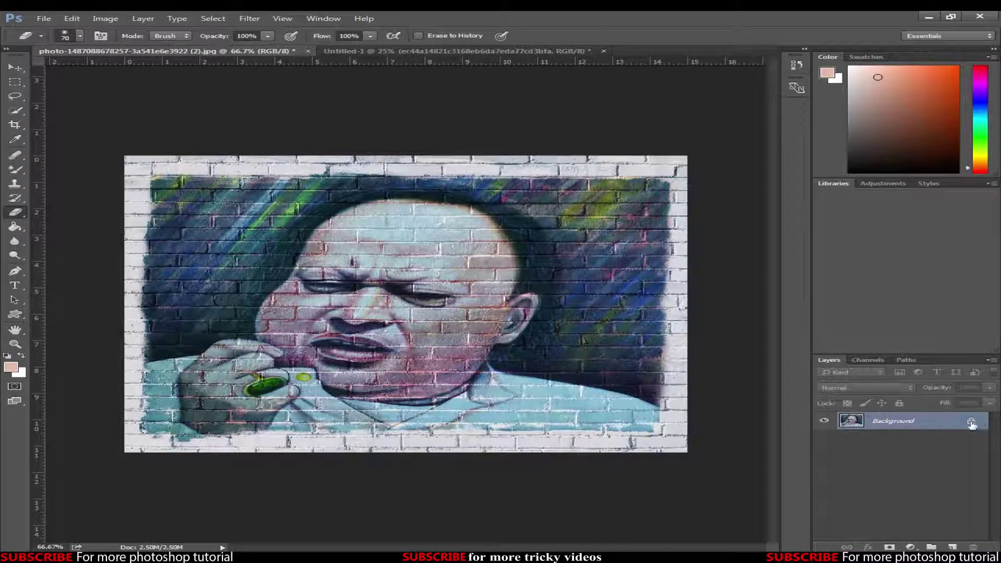
left_click(971, 423)
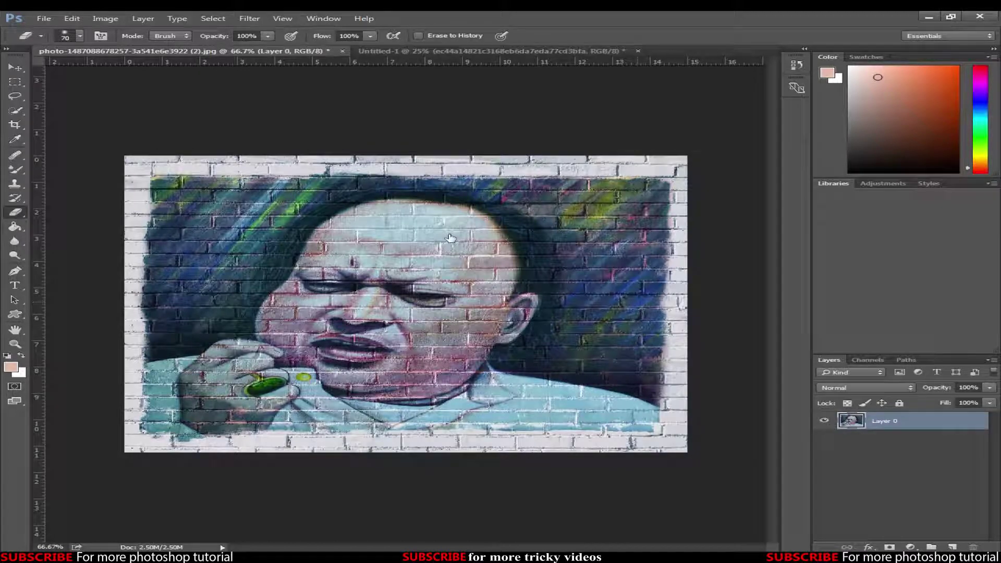
Step: Open the Camera Raw Filter on the flattened layer and brighten the image with the Basic tone adjustments
left_click(249, 18)
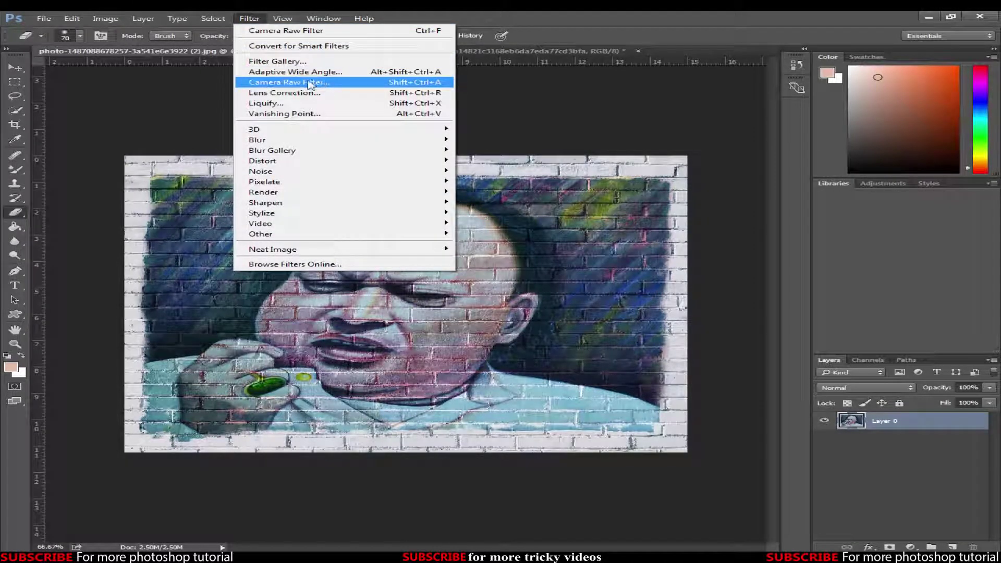
left_click(339, 86)
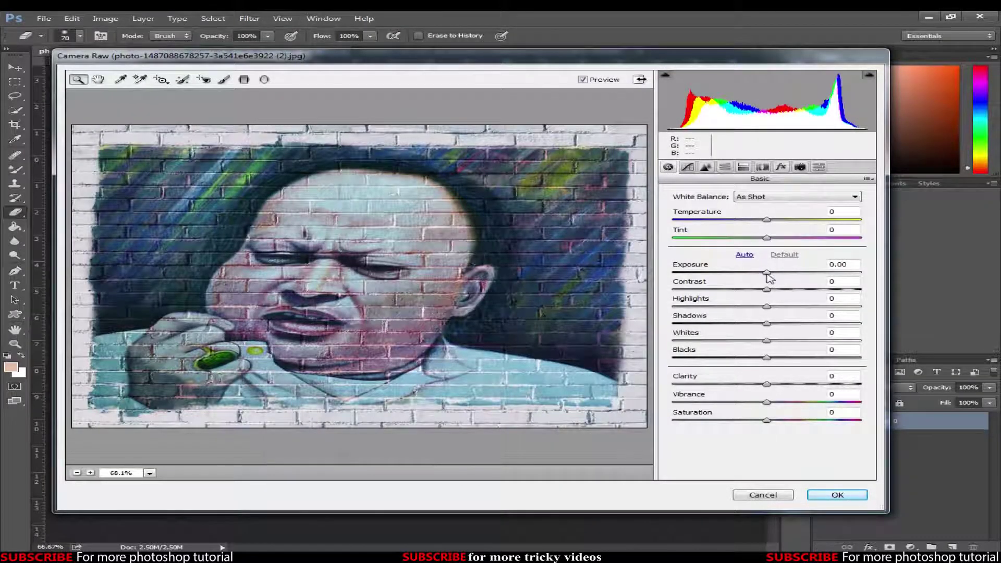
left_click_drag(767, 272, 774, 360)
Step: Shift the HSL hues to Reds -48, Oranges +27, Yellows -100, Greens +78 and Aquas +69
left_click(725, 167)
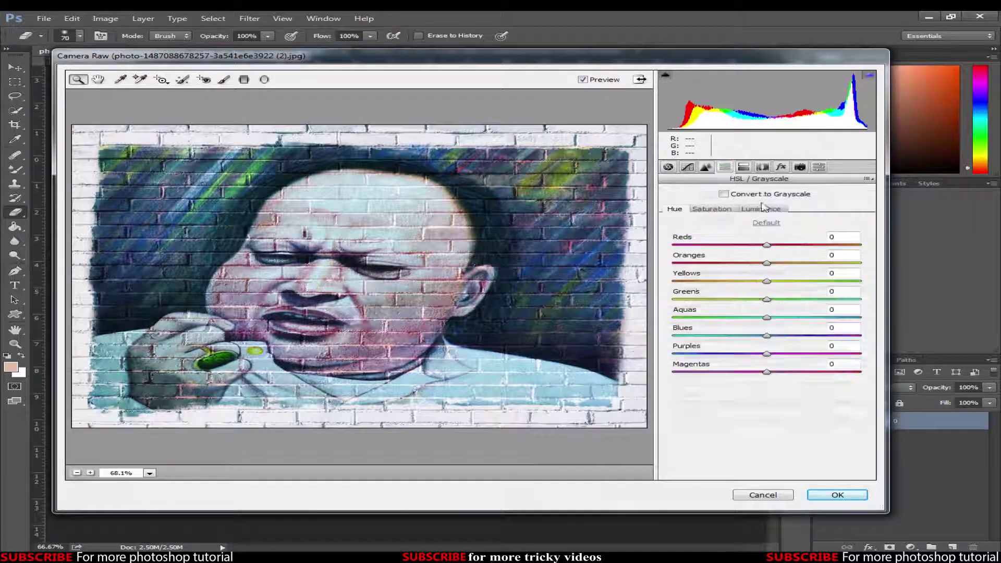
left_click_drag(766, 244, 769, 245)
left_click_drag(708, 240, 720, 244)
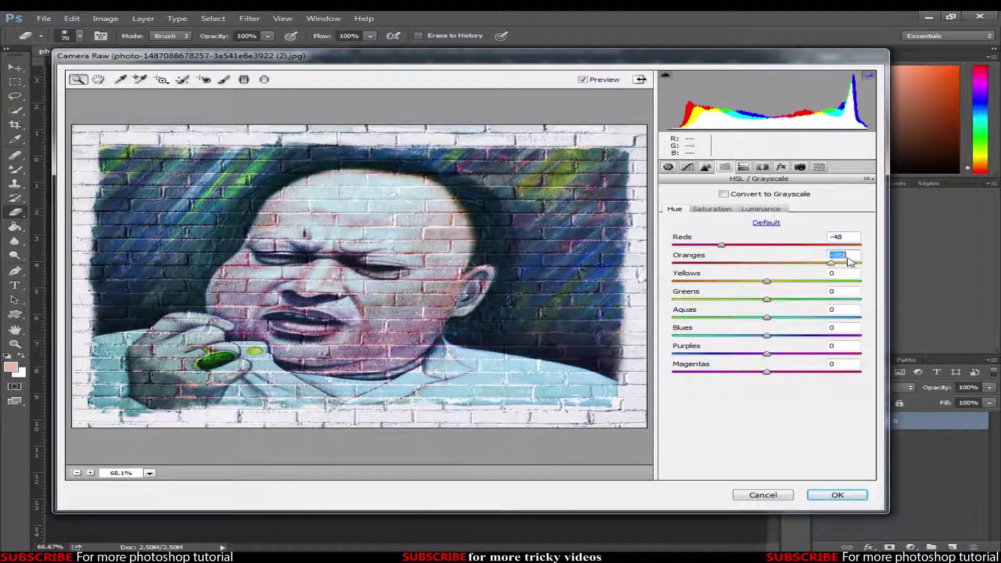
left_click_drag(848, 261, 816, 283)
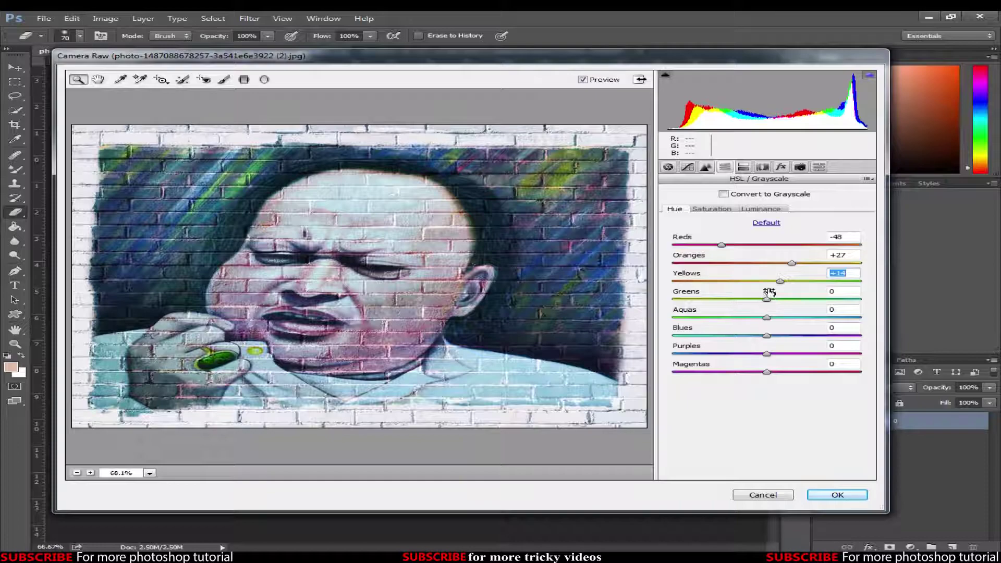
left_click_drag(736, 280, 672, 280)
left_click_drag(766, 299, 840, 300)
left_click_drag(766, 317, 755, 314)
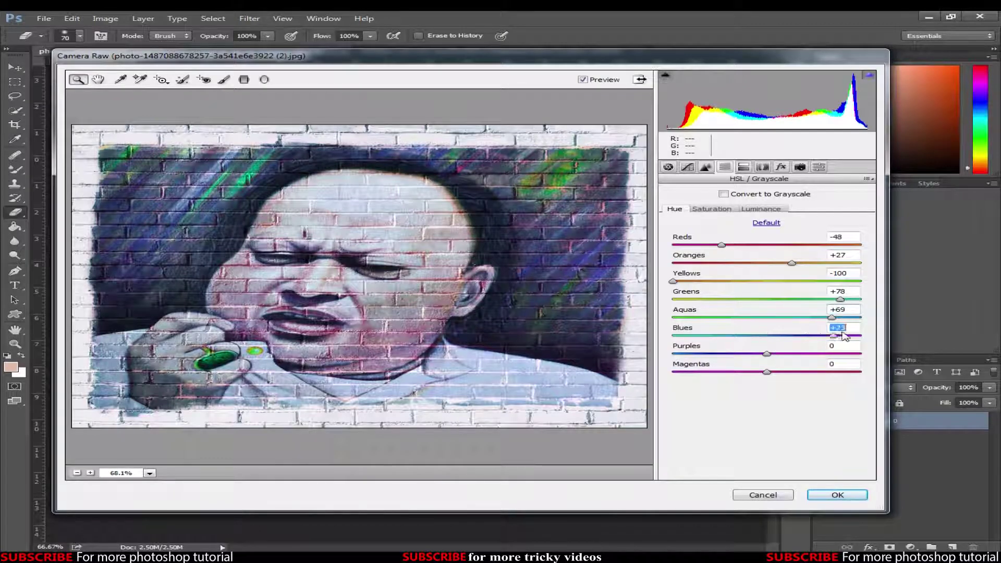
Step: Set the Blues hue to +25 and Purples to -60, and raise the Magentas hue slightly
left_click_drag(845, 335, 791, 325)
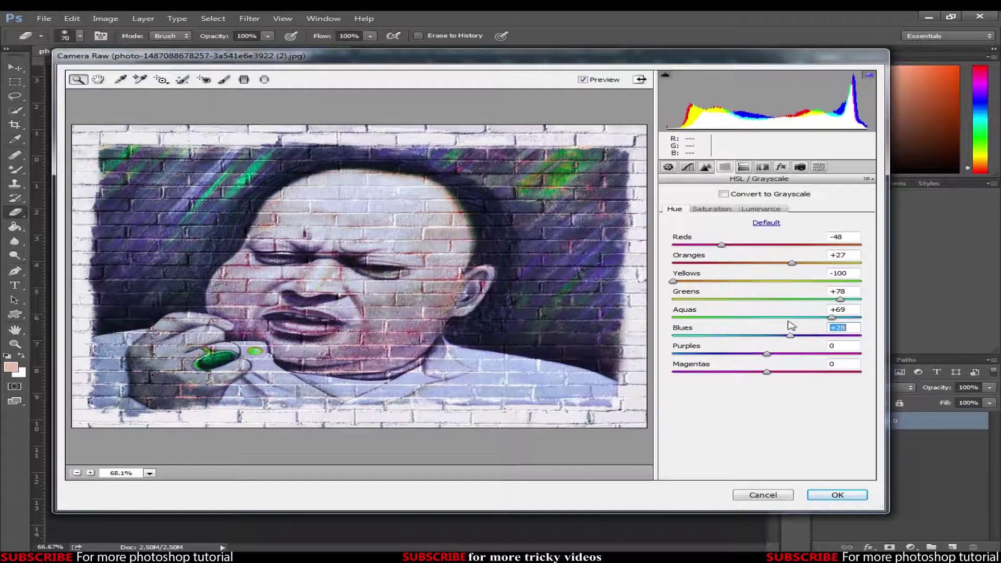
left_click(763, 354)
left_click(766, 372)
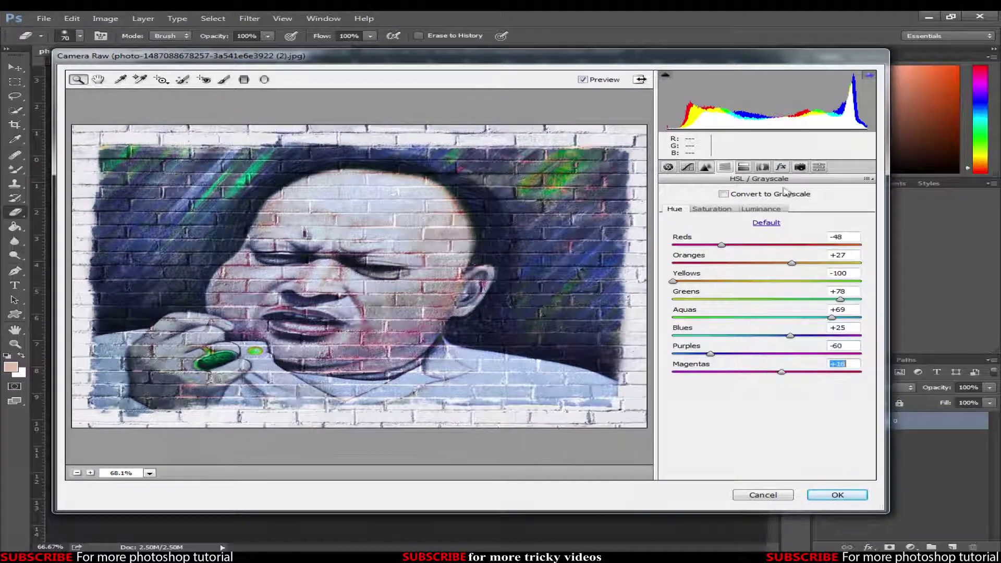
Step: Add a post-crop vignette with Amount -41, Midpoint 29, Roundness -7 and Feather 53, and apply the Camera Raw Filter
left_click(780, 167)
left_click_drag(768, 312, 716, 354)
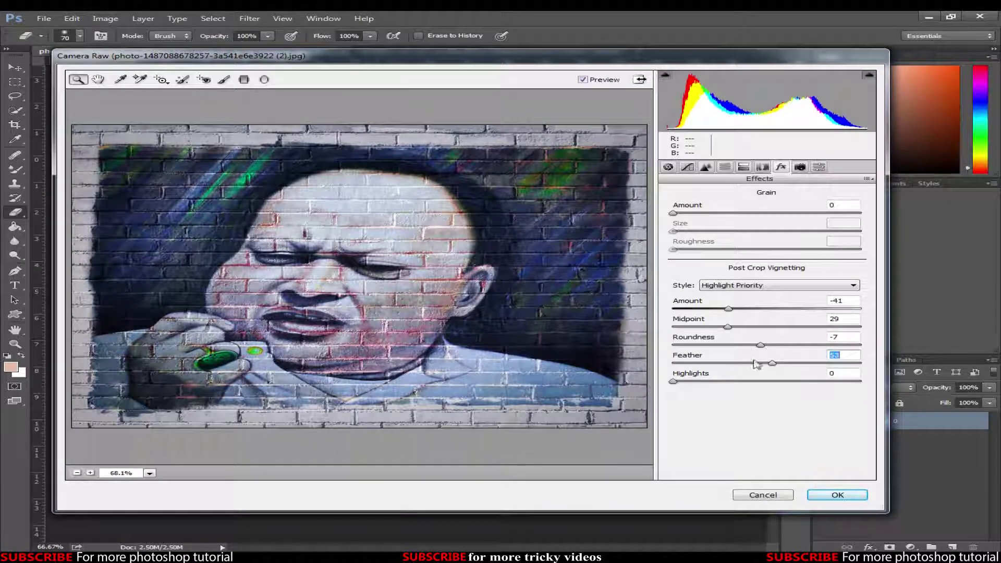
left_click(824, 499)
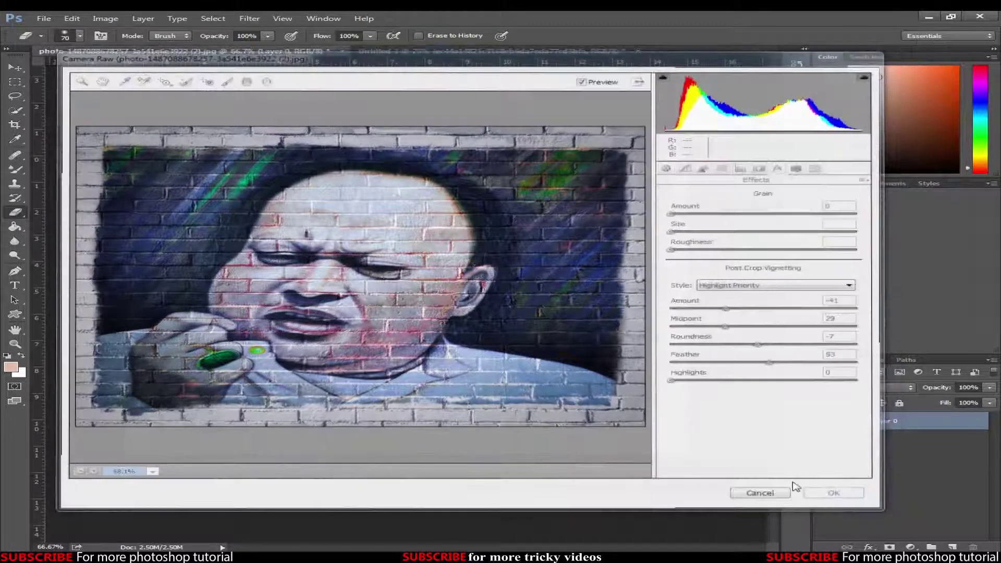
key("ctrl+minus")
key("ctrl+minus")
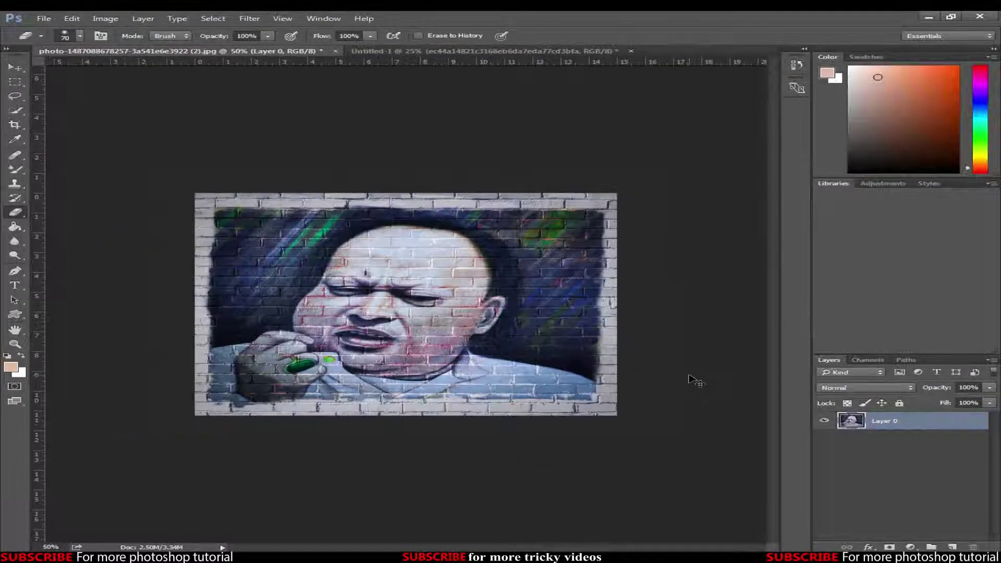
key("ctrl+plus")
key("ctrl+plus")
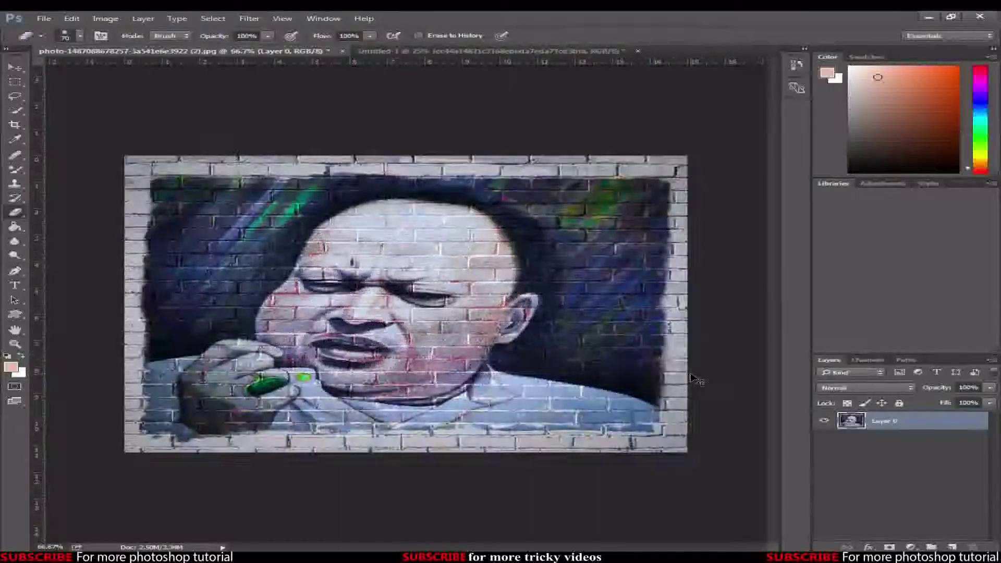